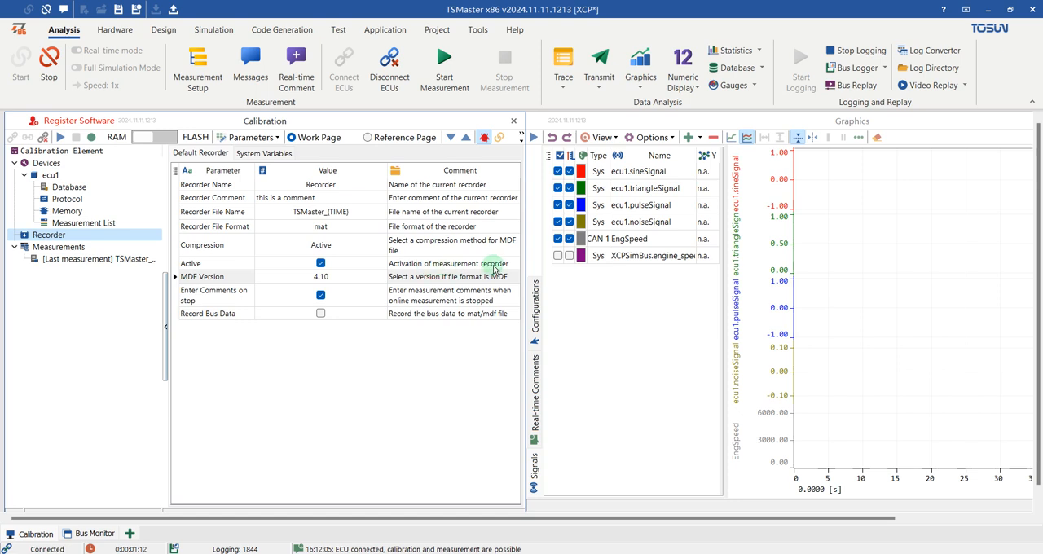
# - Review the recorder's available file formats and MDF versions without changing either setting
pyautogui.click(372, 228)
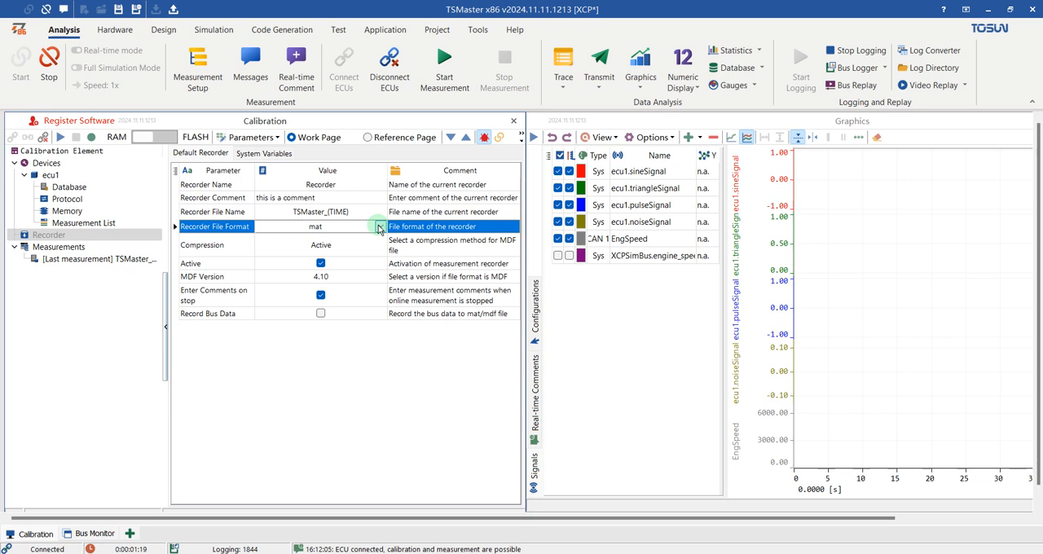
pyautogui.click(379, 229)
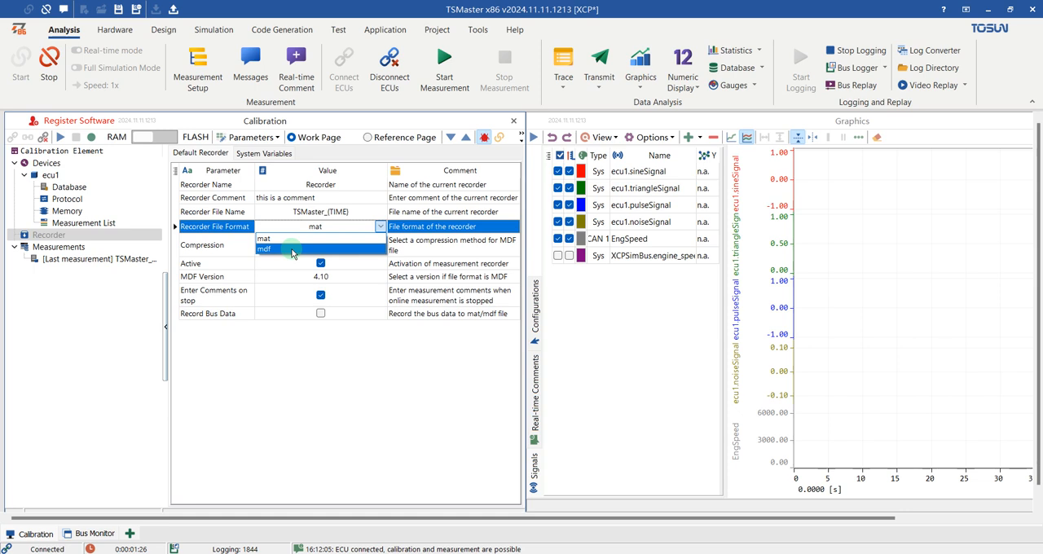
pyautogui.click(379, 229)
pyautogui.click(356, 282)
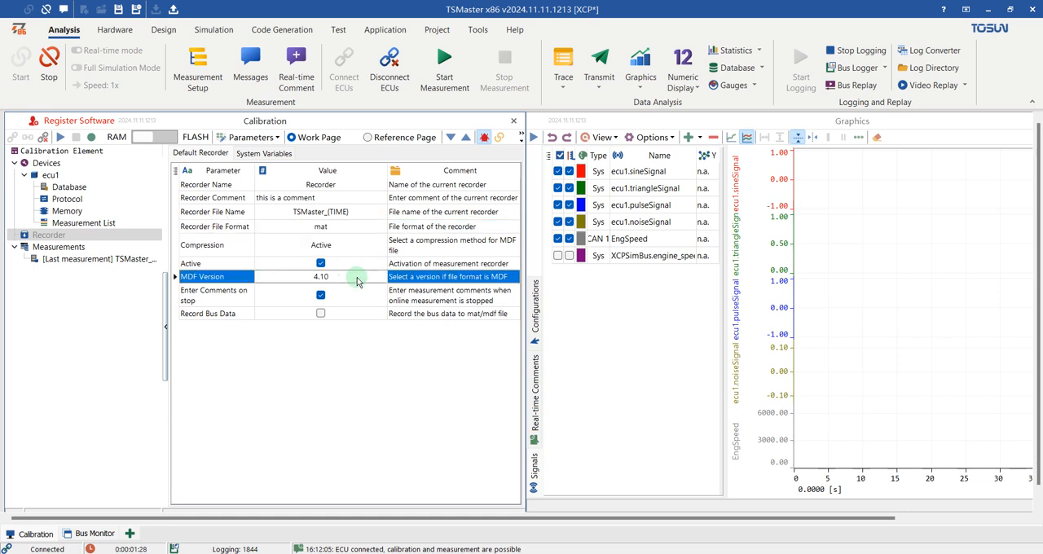
pyautogui.click(381, 277)
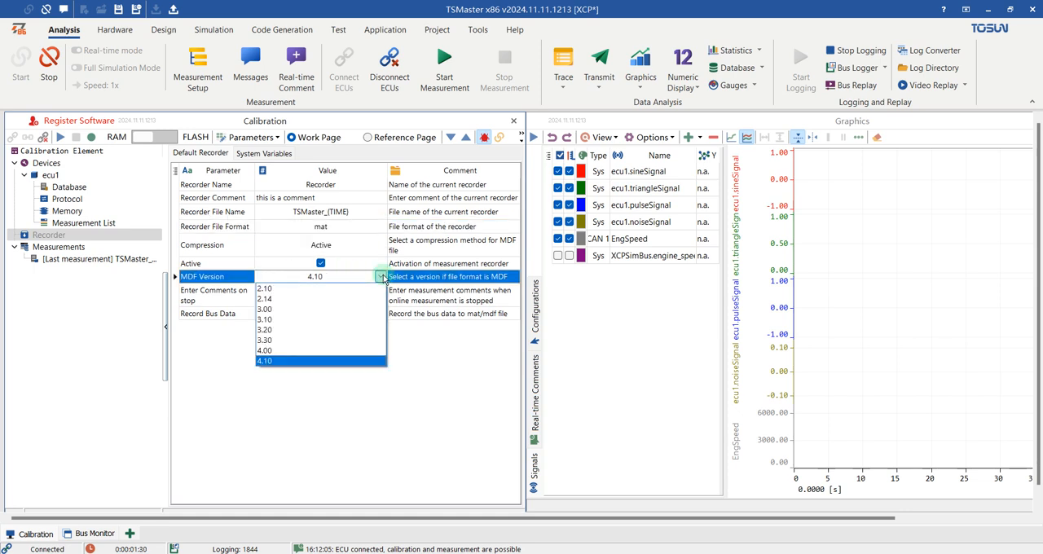
pyautogui.click(379, 277)
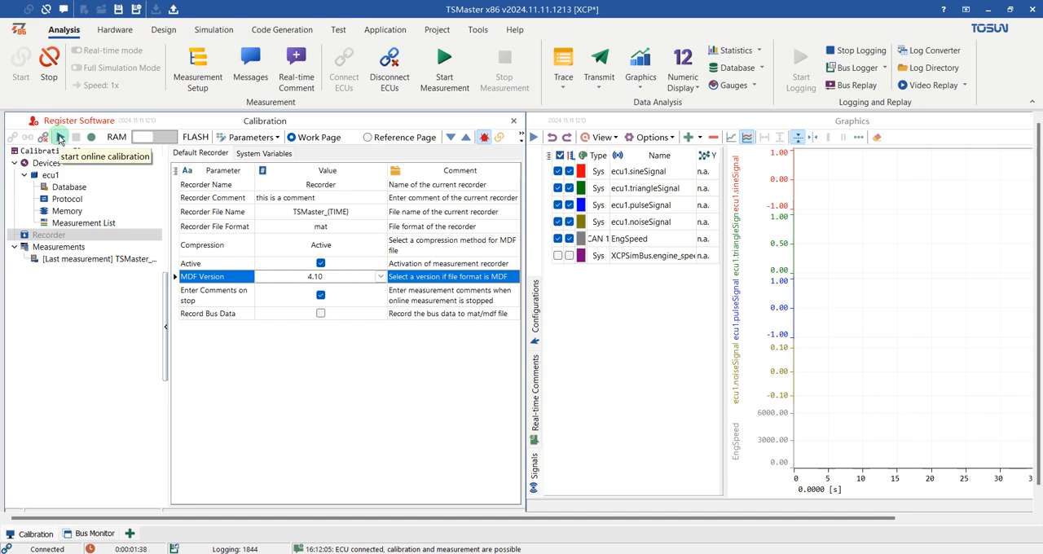
# - Start online measurement of the signals in ecu1's measurement list and pause the graphics to inspect the curves
pyautogui.click(91, 226)
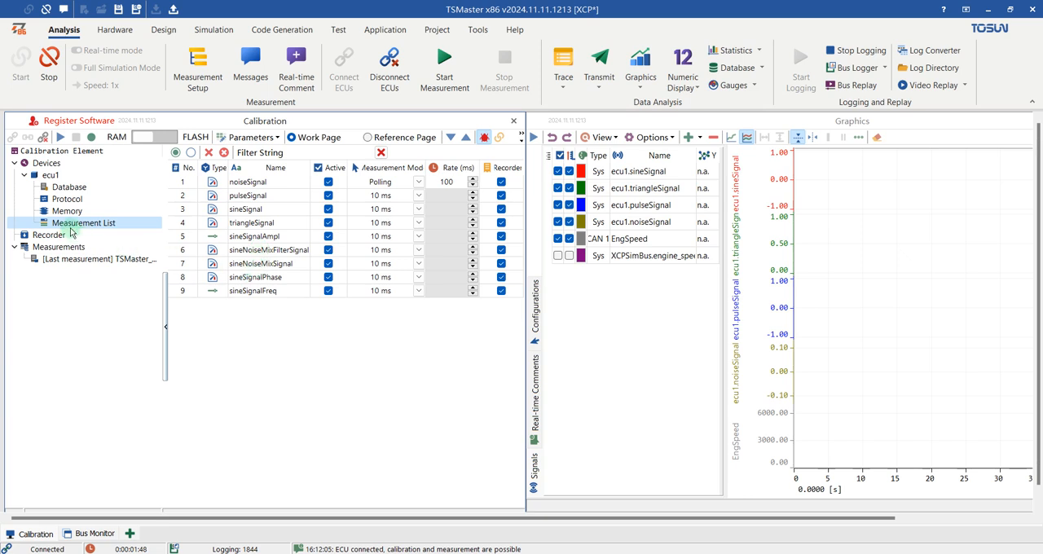
pyautogui.click(60, 140)
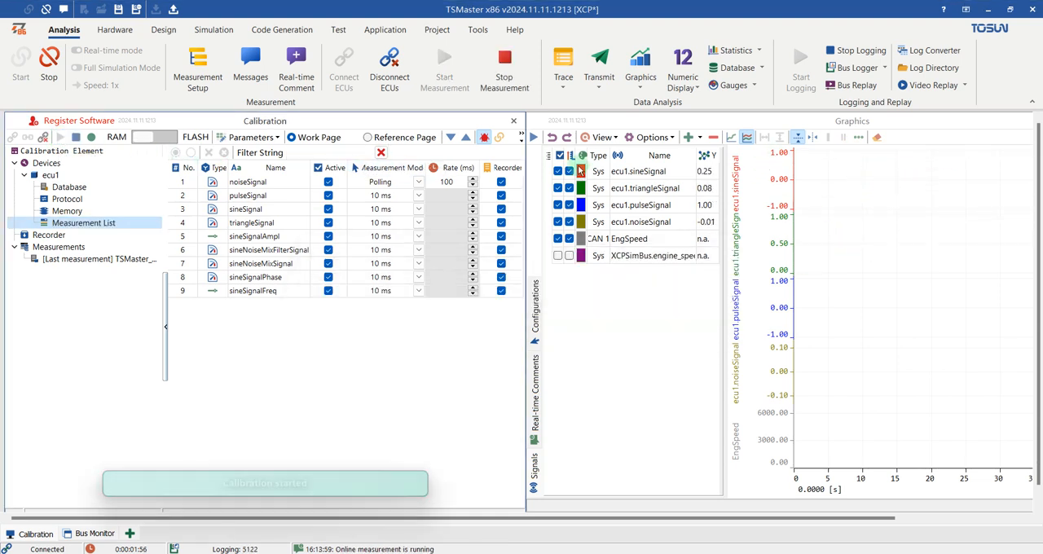
pyautogui.click(534, 138)
pyautogui.click(894, 245)
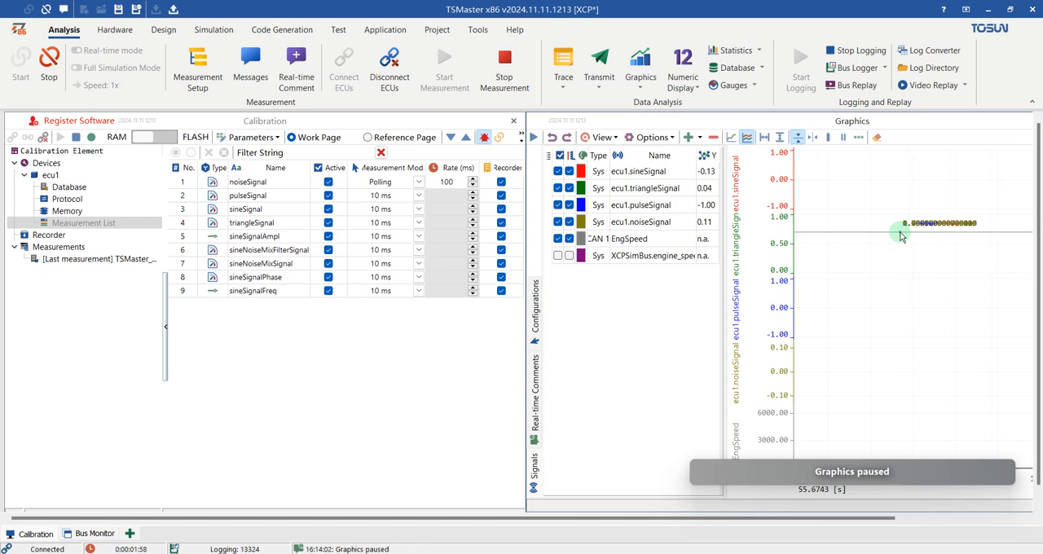
pyautogui.moveTo(894, 243); pyautogui.dragTo(808, 245)
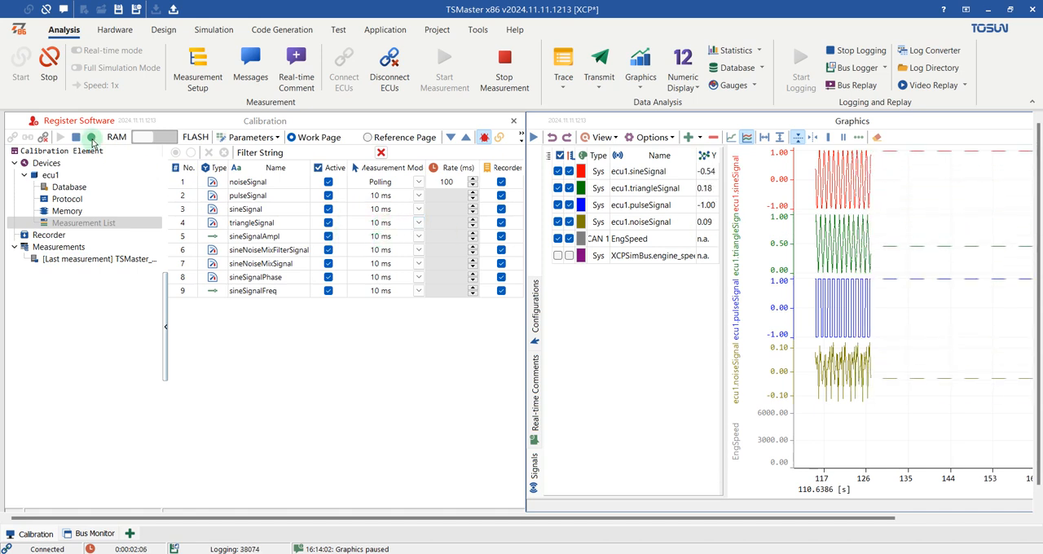
# - Start recording the running measurement and place the cursor on the plotted signal curves
pyautogui.click(92, 140)
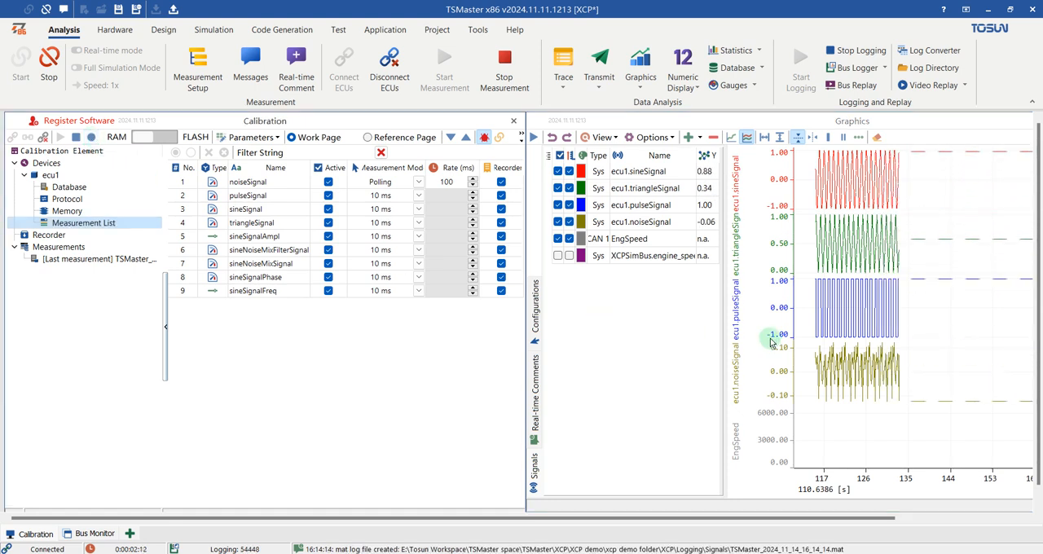
pyautogui.click(813, 242)
pyautogui.click(884, 224)
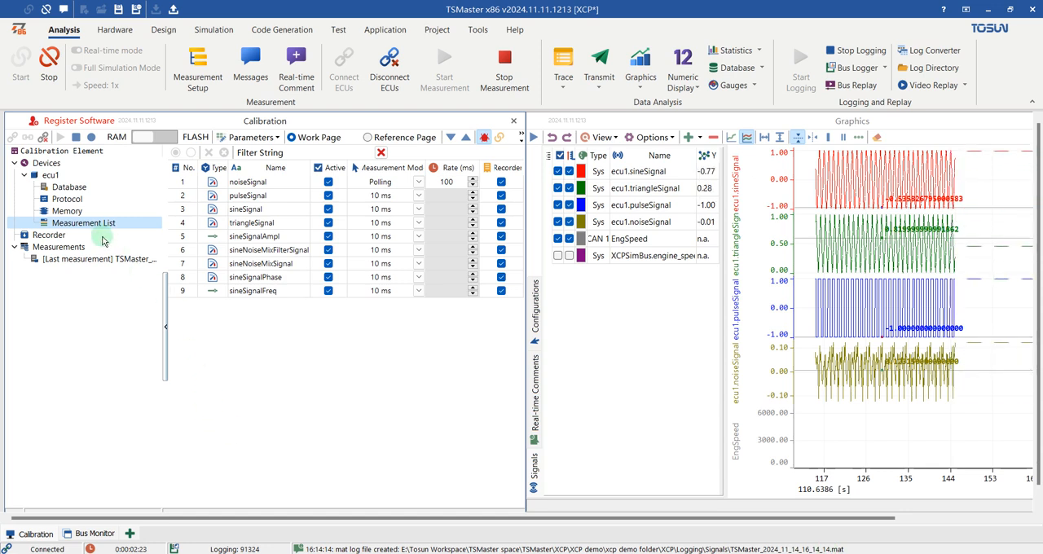
# - Stop the online measurement and save the recorded log with the comment "test1"
pyautogui.click(77, 140)
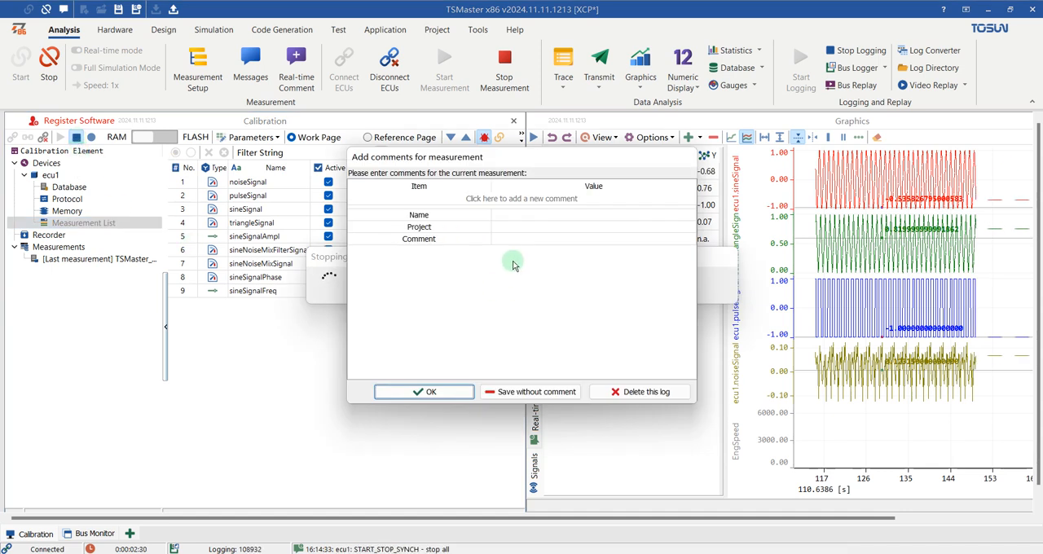
pyautogui.click(501, 239)
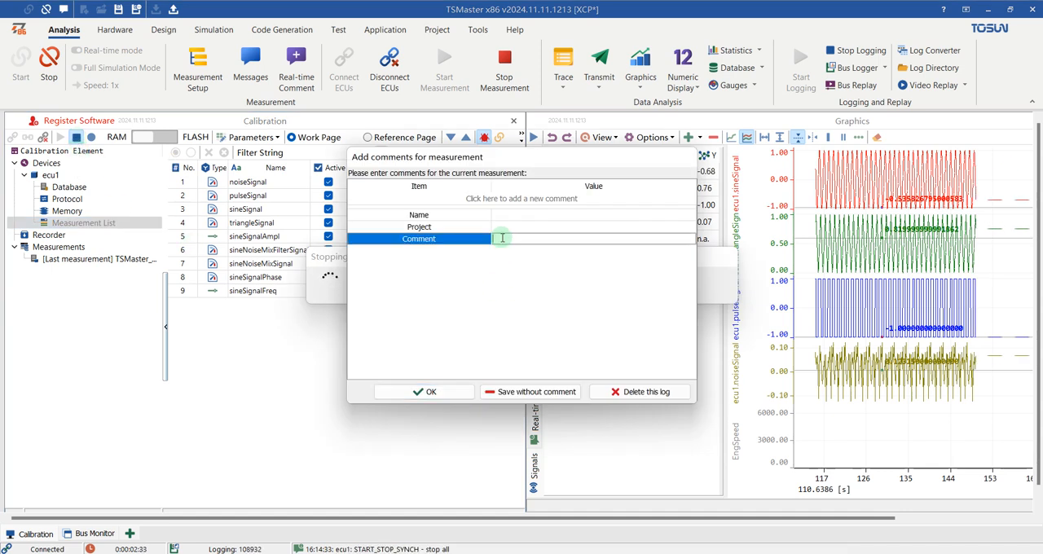
pyautogui.write('test1')
pyautogui.click(420, 392)
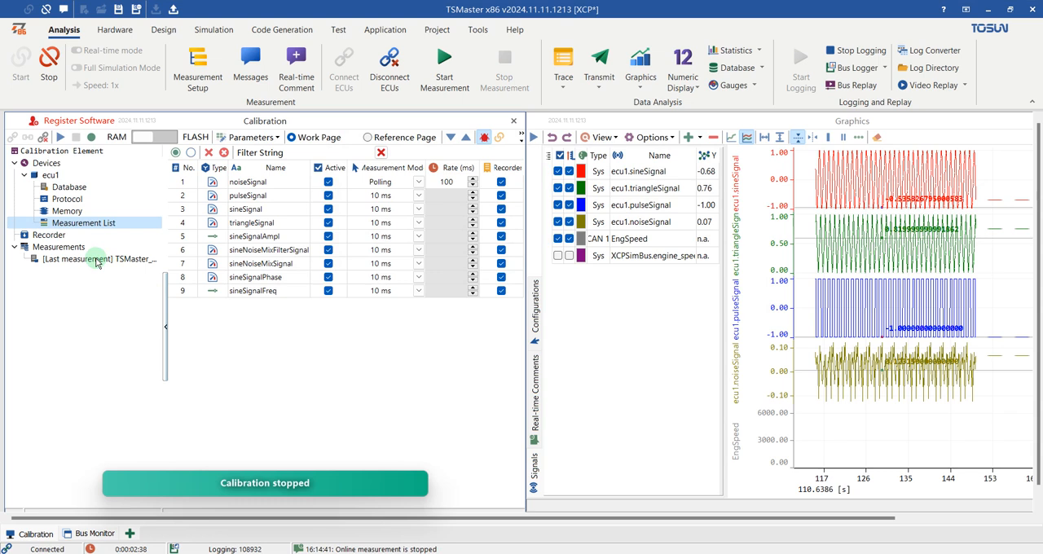
# - Show the last measurement's details and clear all signal data from the graphics
pyautogui.click(97, 259)
pyautogui.moveTo(424, 283); pyautogui.dragTo(418, 394)
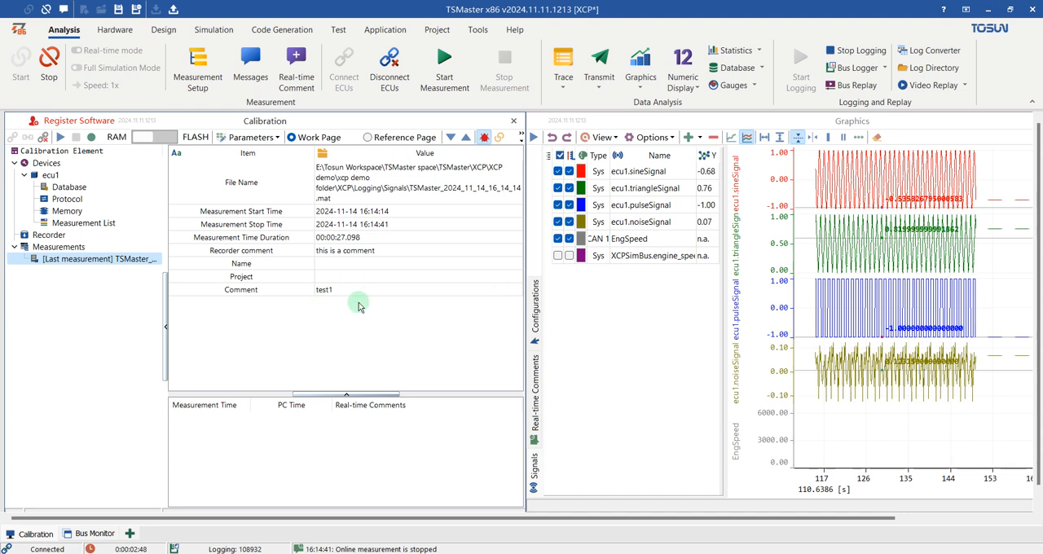
pyautogui.click(854, 153)
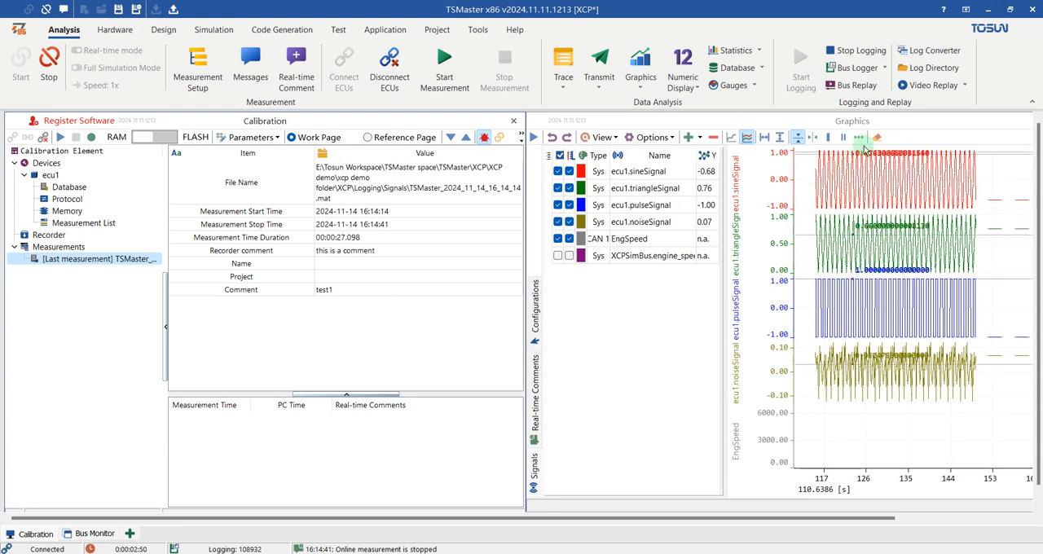
pyautogui.click(877, 137)
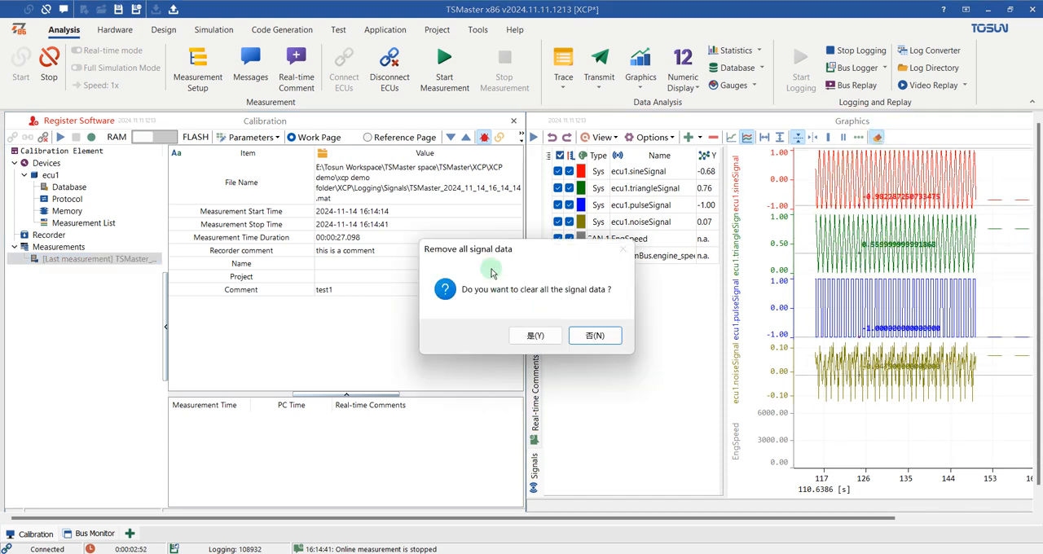
pyautogui.click(533, 335)
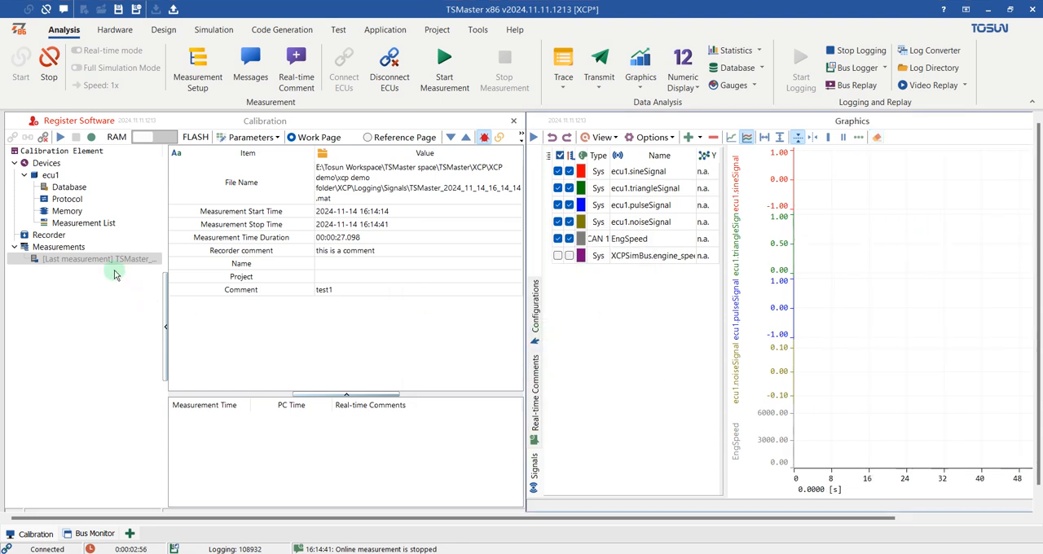
# - Stop the running application and replay the last measurement file in the graphics
pyautogui.rightClick(76, 258)
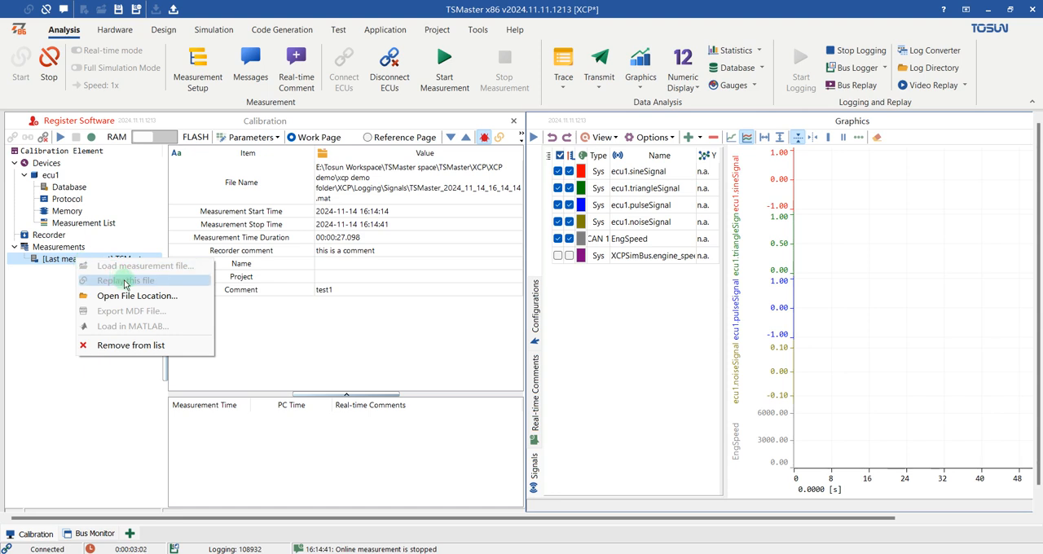
pyautogui.click(51, 62)
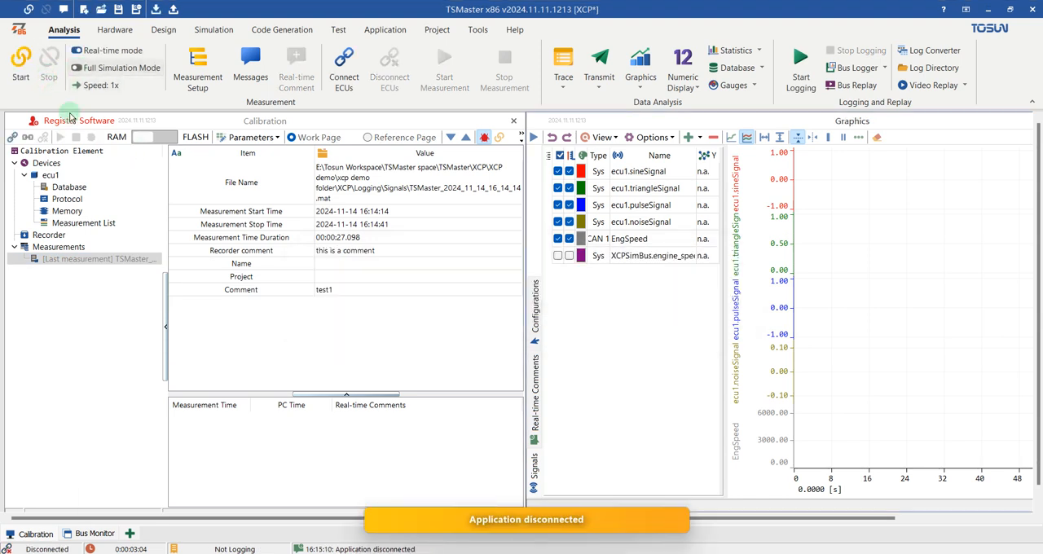
pyautogui.rightClick(88, 261)
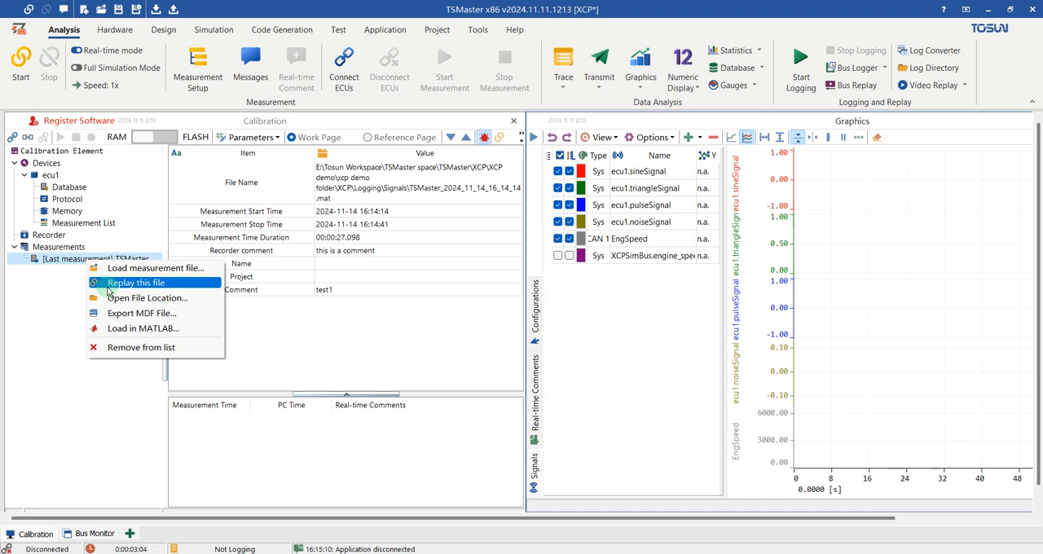
pyautogui.click(122, 282)
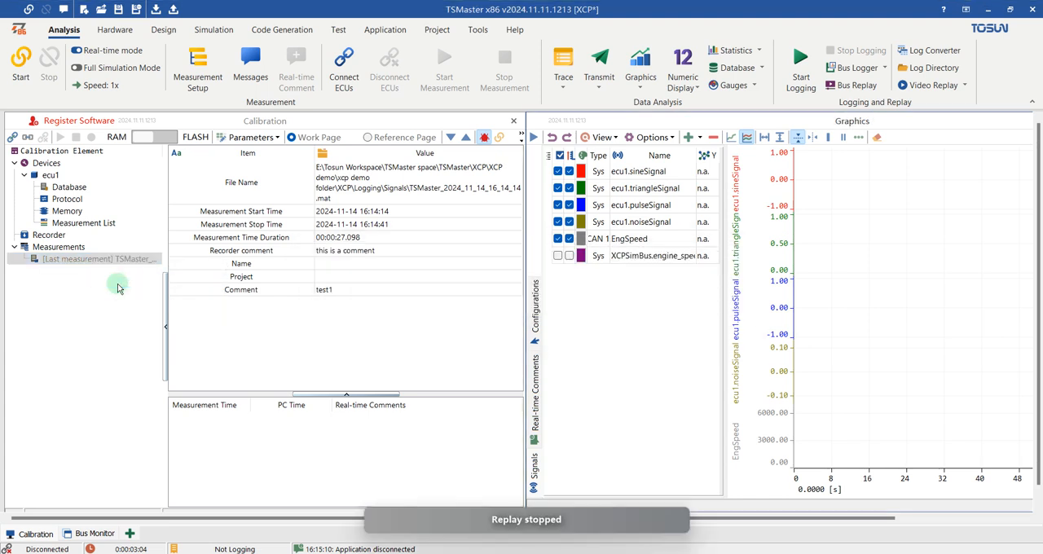
pyautogui.scroll(-5, 883, 262)
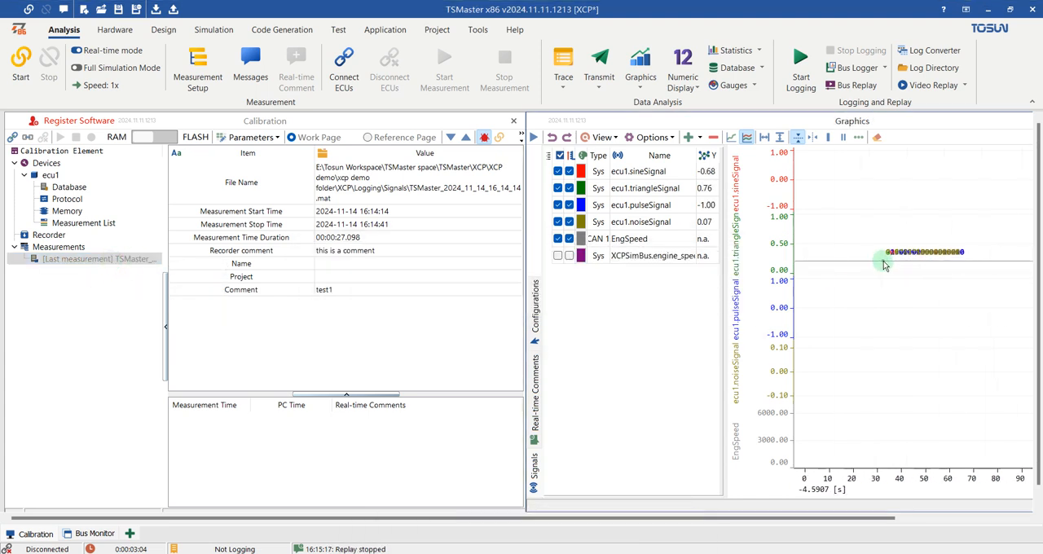
pyautogui.moveTo(943, 270); pyautogui.dragTo(825, 270)
pyautogui.moveTo(909, 272); pyautogui.dragTo(858, 270)
pyautogui.scroll(6, 871, 275)
pyautogui.scroll(6, 858, 270)
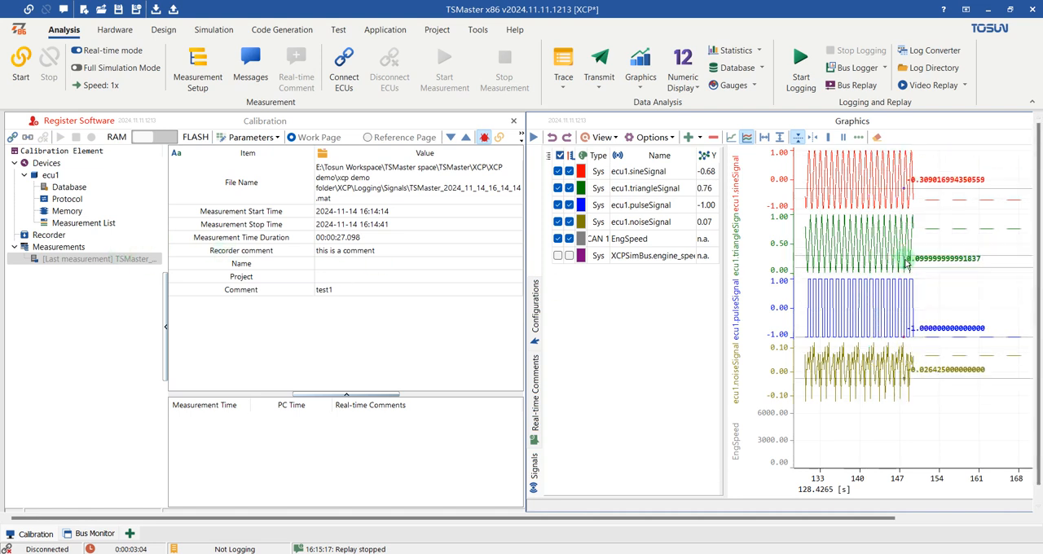
pyautogui.click(111, 261)
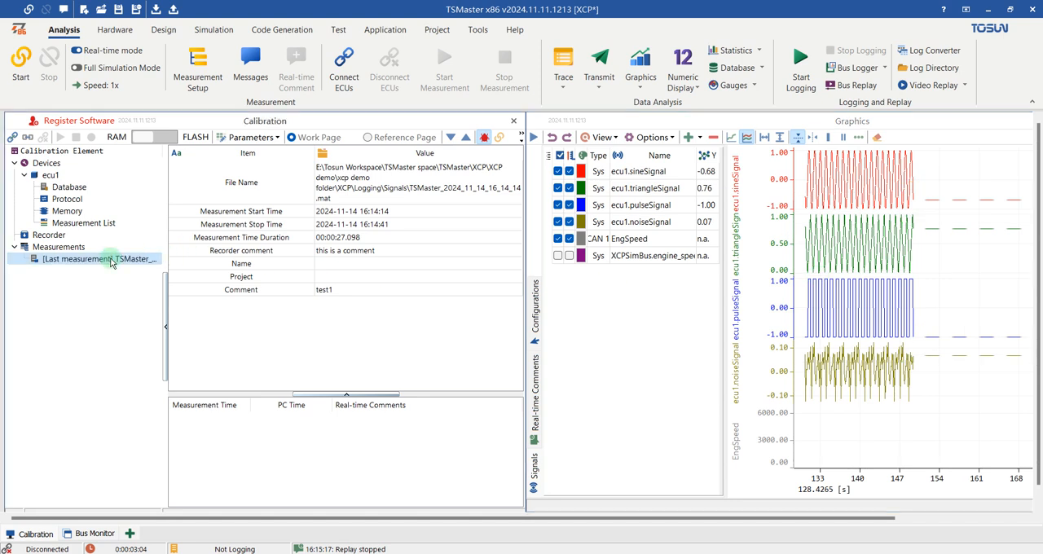
pyautogui.rightClick(112, 261)
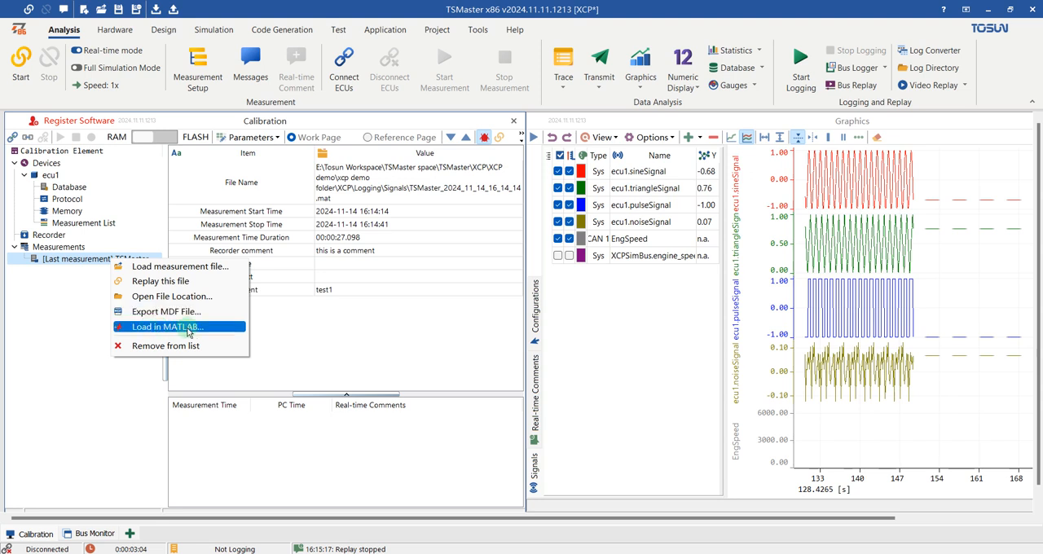
pyautogui.click(90, 259)
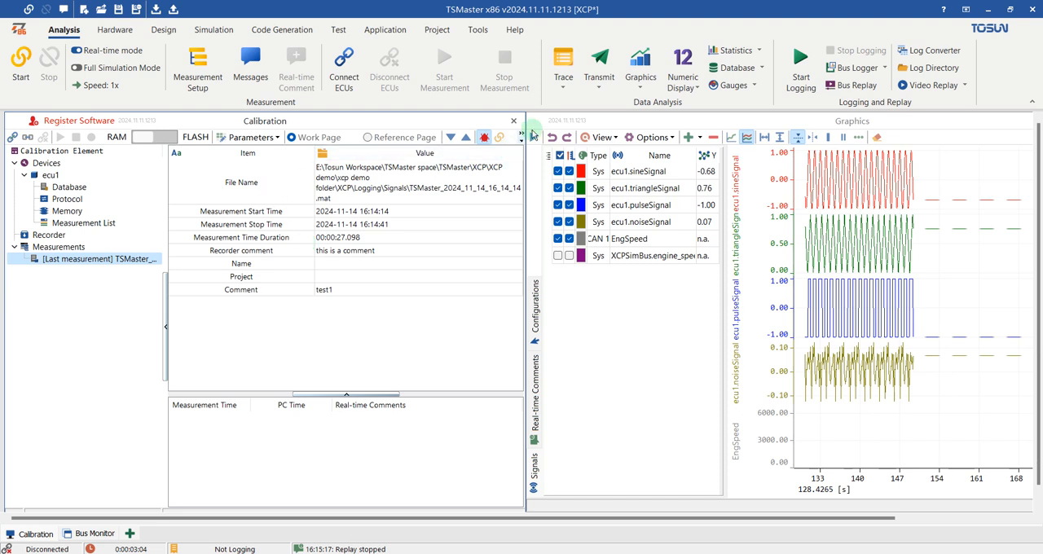
# - Start the application and the cyclic 50 ms transmission of the EngineData CAN message, and close the transmit window
pyautogui.click(600, 73)
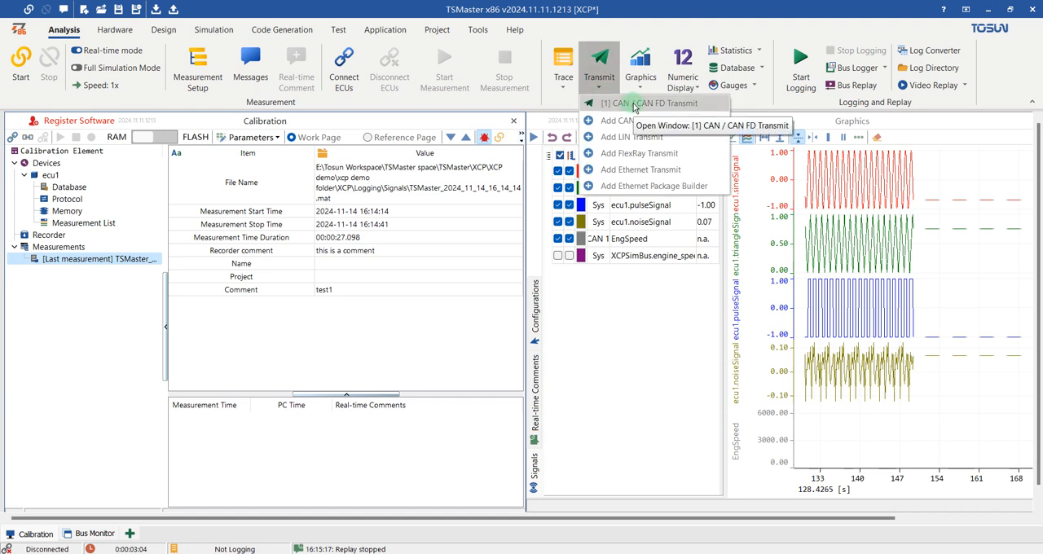
pyautogui.click(634, 104)
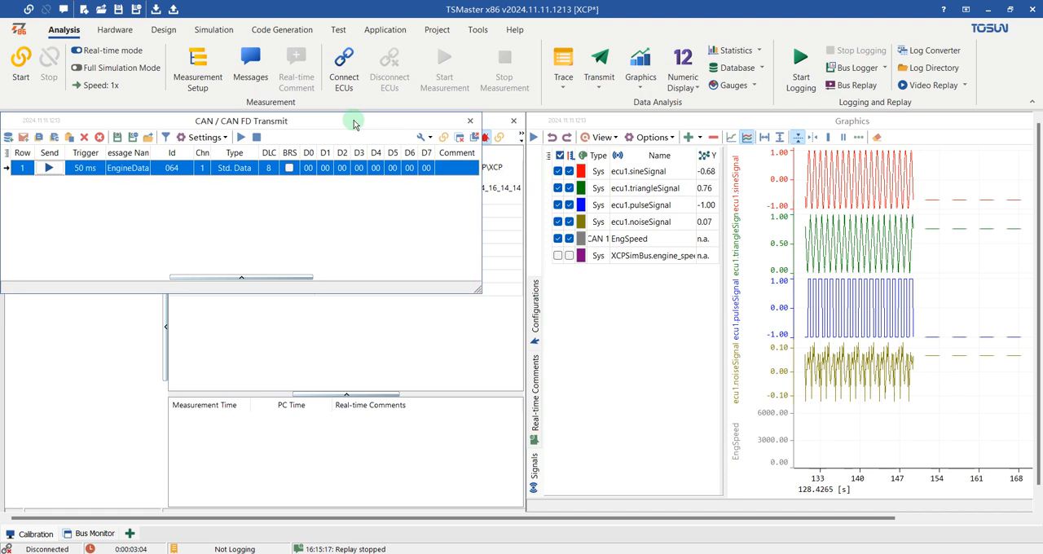
pyautogui.click(49, 168)
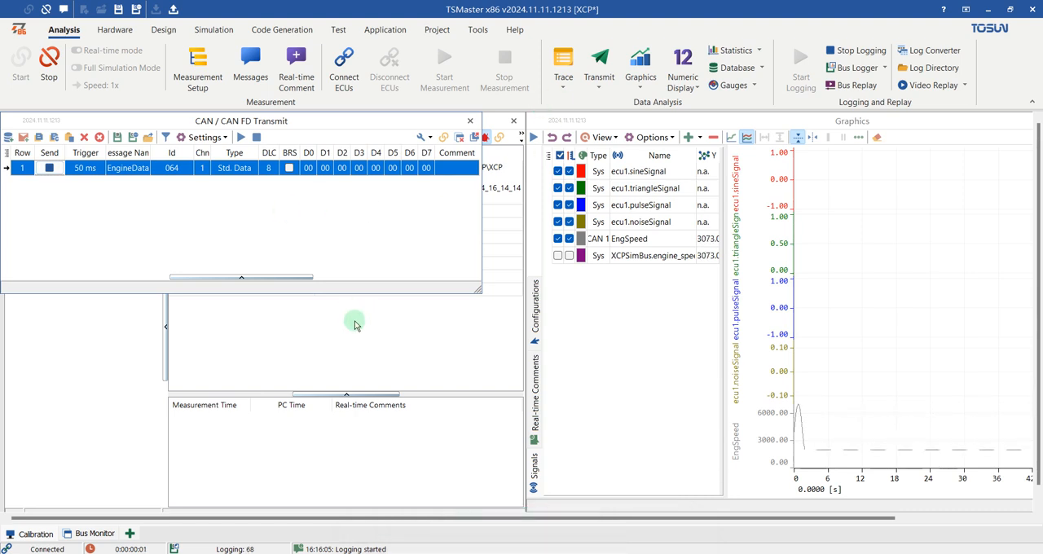
pyautogui.moveTo(476, 289); pyautogui.dragTo(523, 285)
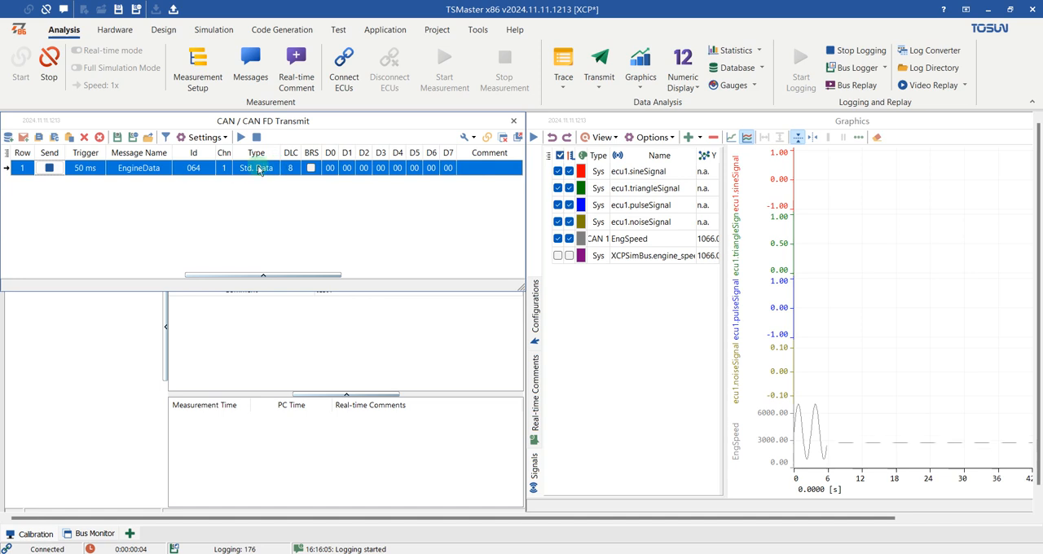
pyautogui.click(513, 120)
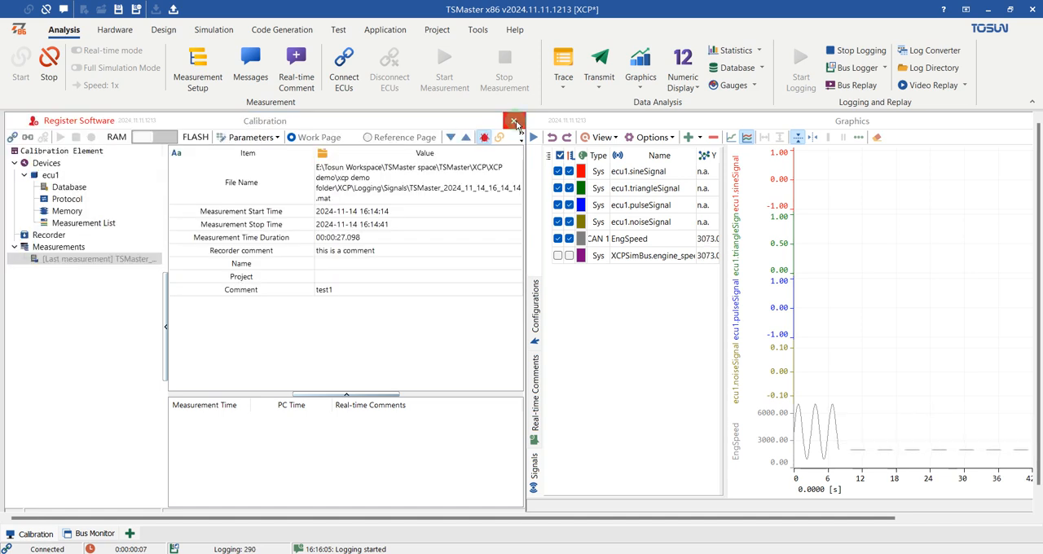
# - Connect the ECU and start online measurement alongside the CAN transmission
pyautogui.click(45, 138)
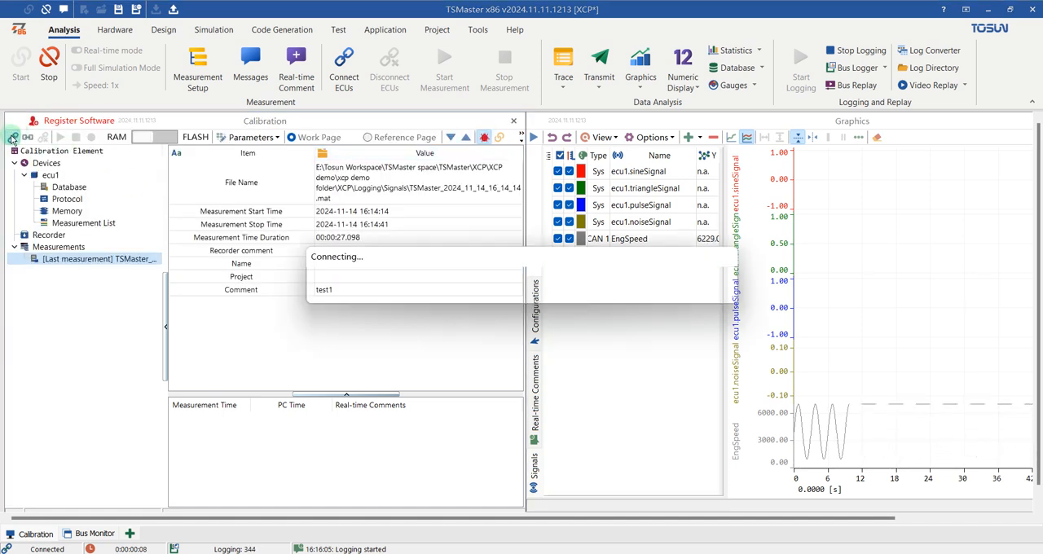
pyautogui.click(61, 138)
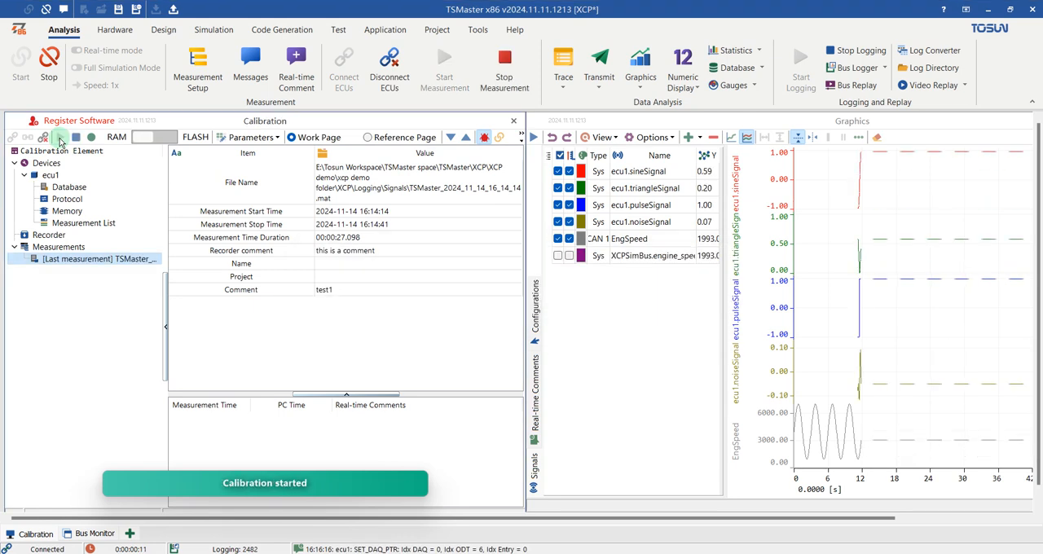
# - Open a maximized CAN / CAN FD Trace and expand the transmitted message 064 to inspect its EngSpeed signal
pyautogui.click(563, 72)
pyautogui.click(600, 104)
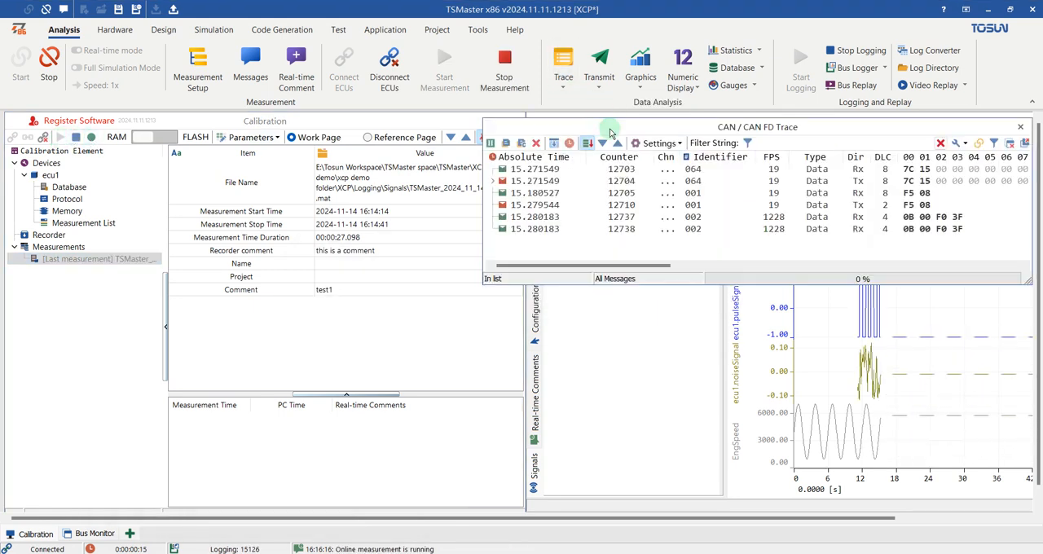
pyautogui.doubleClick(731, 128)
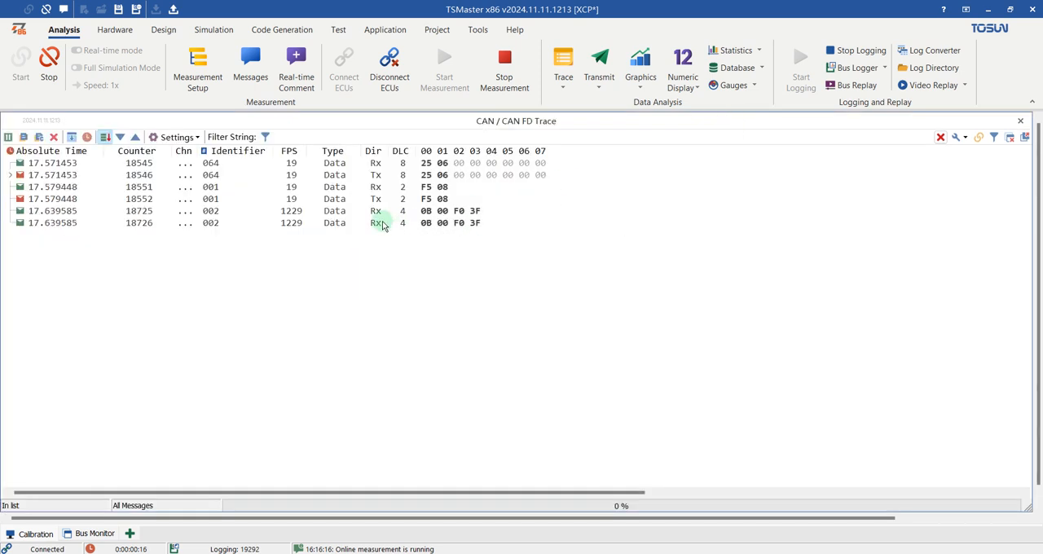
pyautogui.click(216, 167)
pyautogui.click(9, 175)
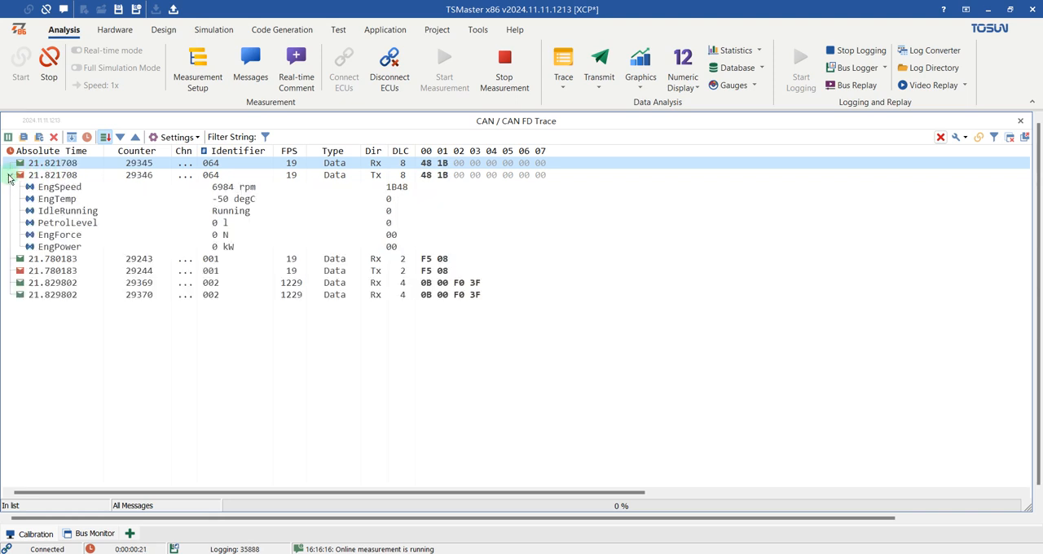
pyautogui.click(115, 192)
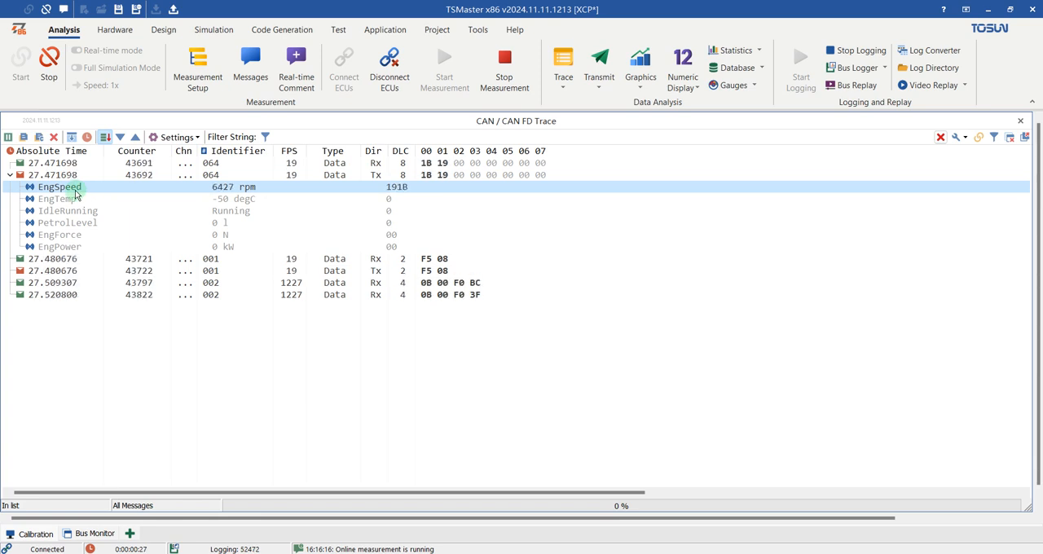
# - Collapse message 064, examine the messages with identifiers 001 and 002, and close the trace window
pyautogui.click(11, 175)
pyautogui.click(63, 199)
pyautogui.click(293, 186)
pyautogui.click(302, 211)
pyautogui.click(300, 222)
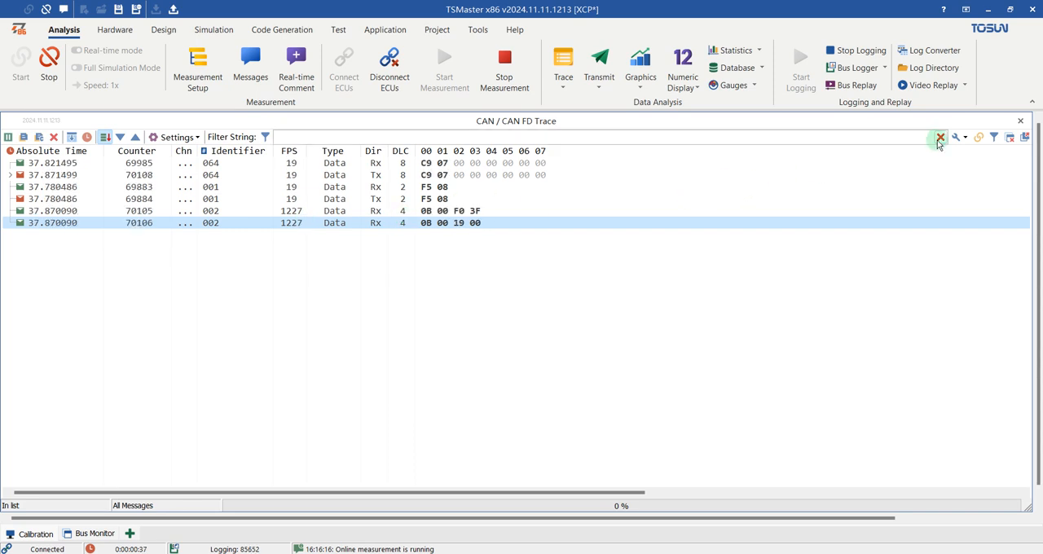
pyautogui.click(1020, 120)
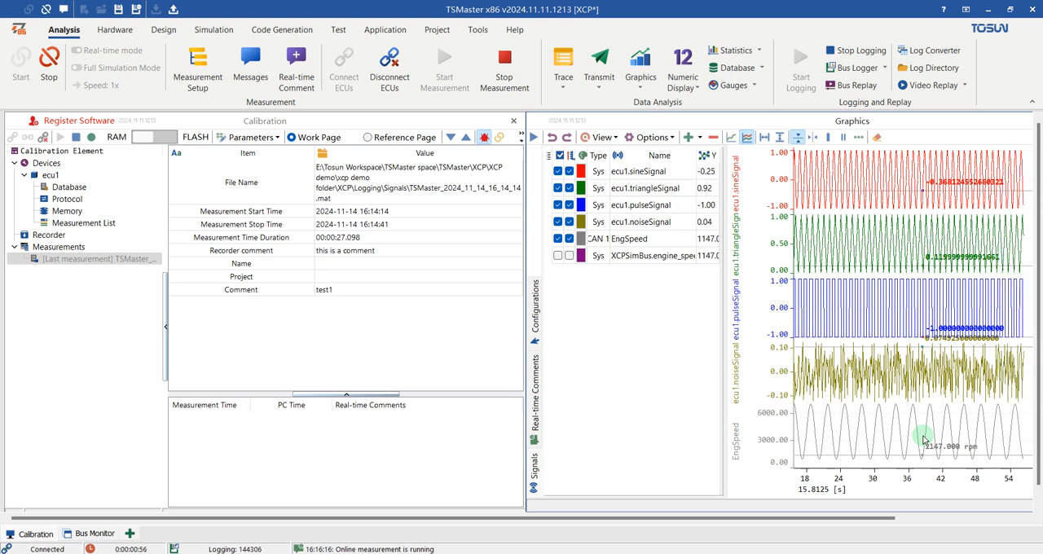
# - Open the existing Bus Logging window, check its automatic start option and recorded BLF files, and close it
pyautogui.click(866, 70)
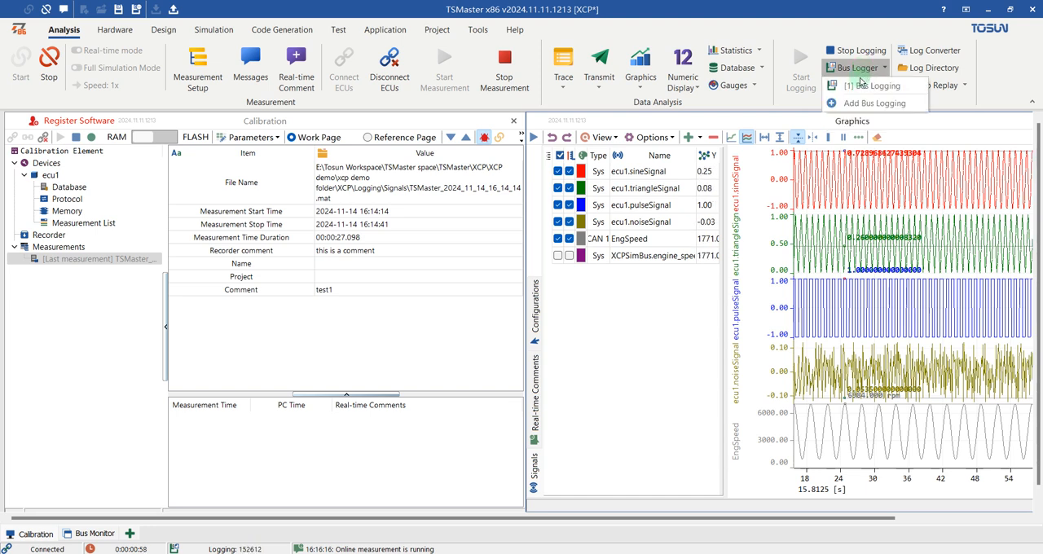
pyautogui.click(861, 86)
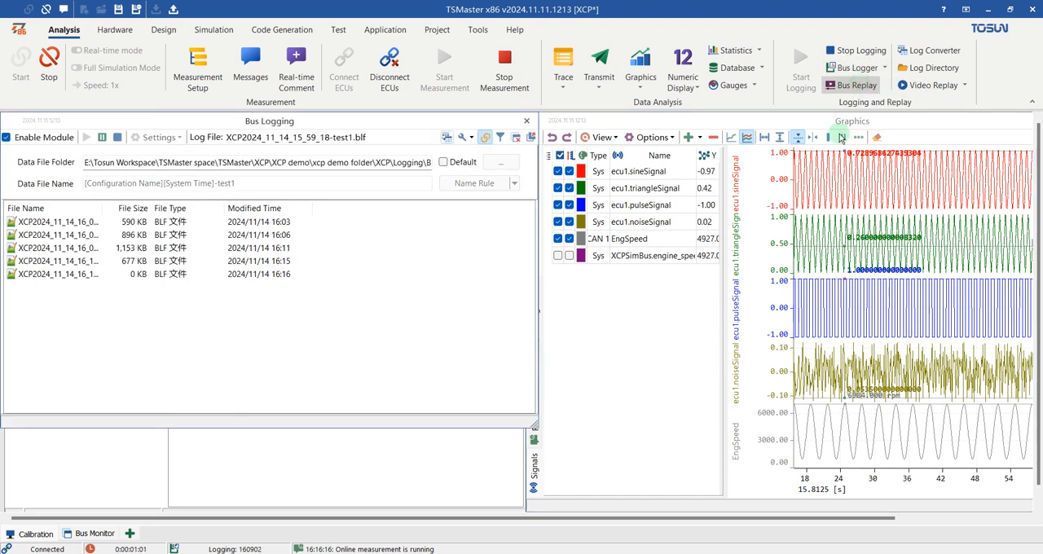
pyautogui.moveTo(364, 128); pyautogui.dragTo(422, 128)
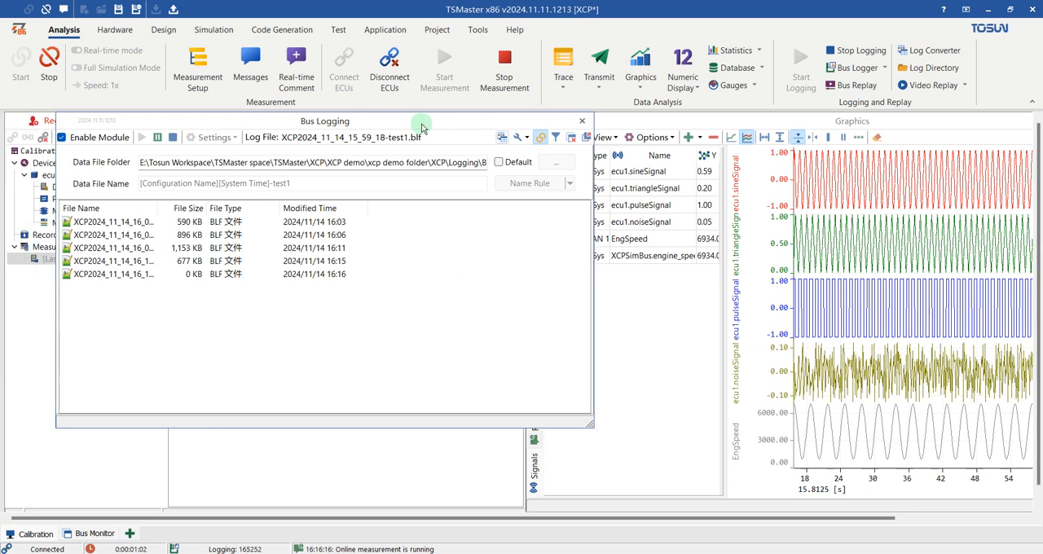
pyautogui.click(541, 138)
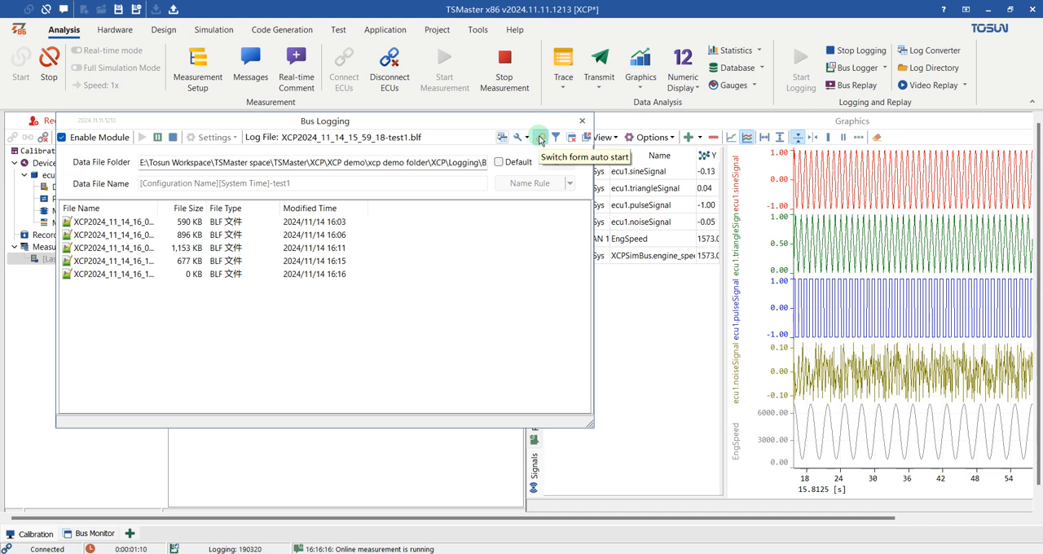
pyautogui.click(582, 122)
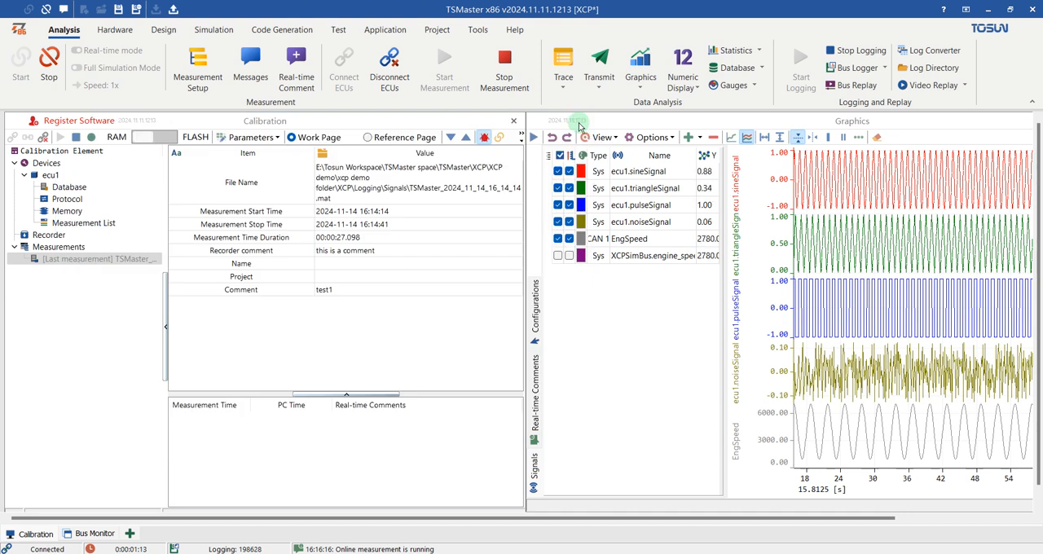
# - Open System Variable Management, and check the log file name in the Bus Logging window before closing that window
pyautogui.click(207, 31)
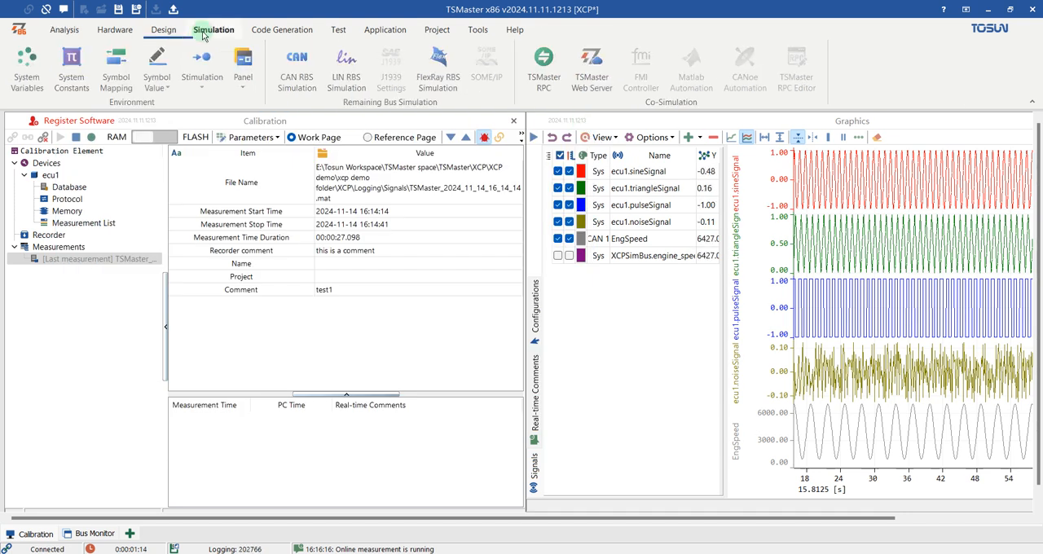
pyautogui.click(23, 80)
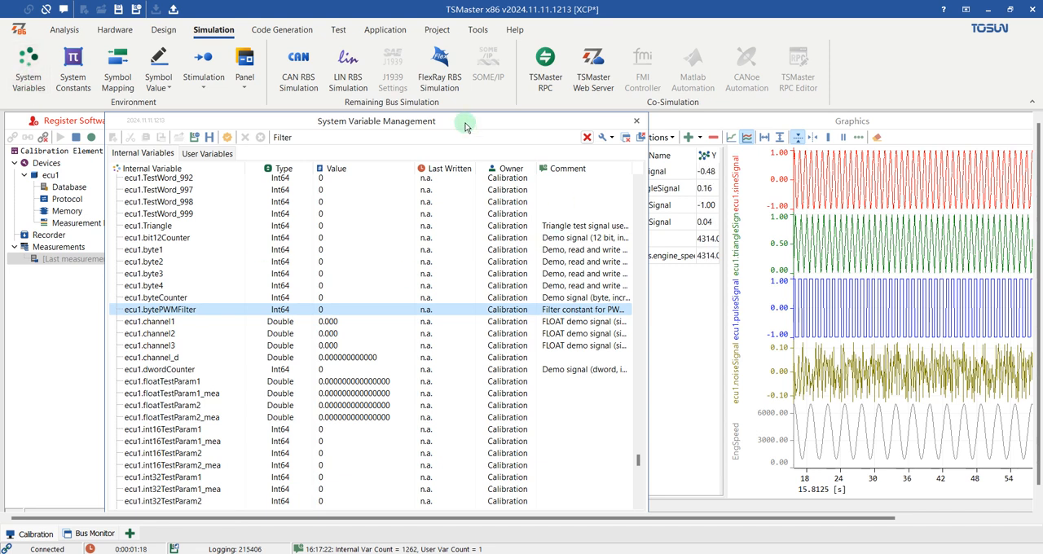
pyautogui.click(64, 30)
pyautogui.click(852, 68)
pyautogui.click(866, 87)
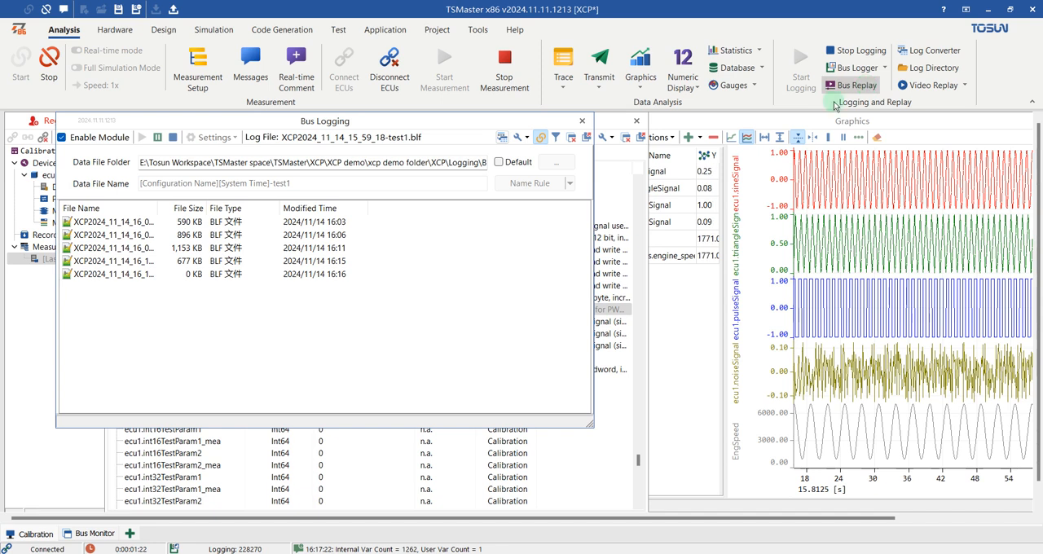
pyautogui.doubleClick(423, 139)
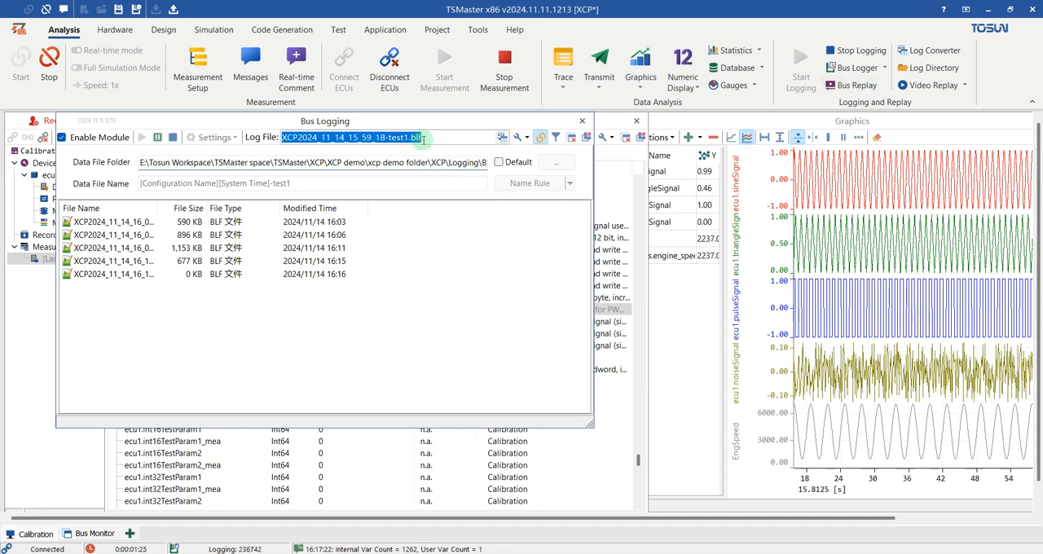
pyautogui.click(583, 122)
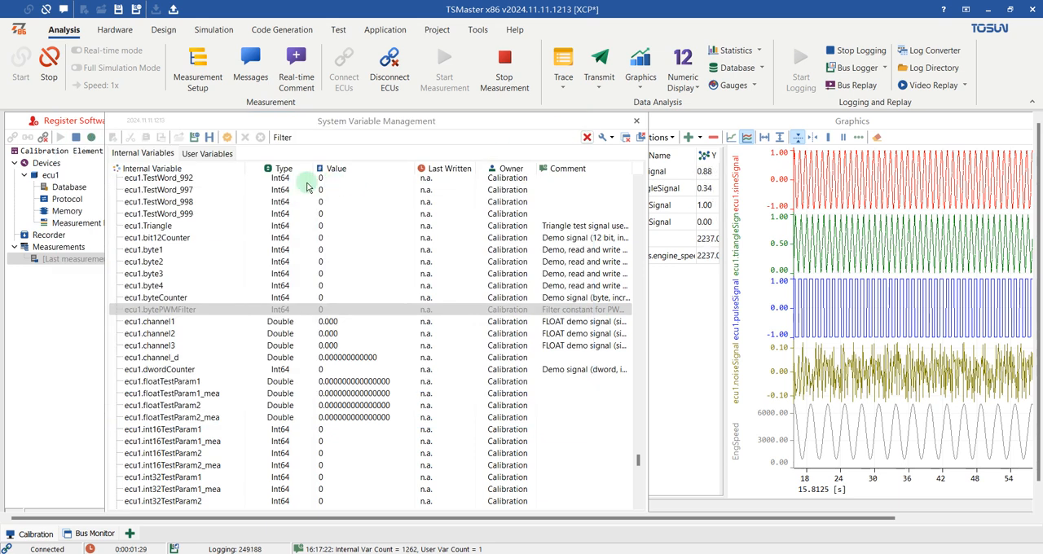
# - Examine the internal variables of ecu1 for those marked for logging, and select ecu1.noiseSignal
pyautogui.click(213, 31)
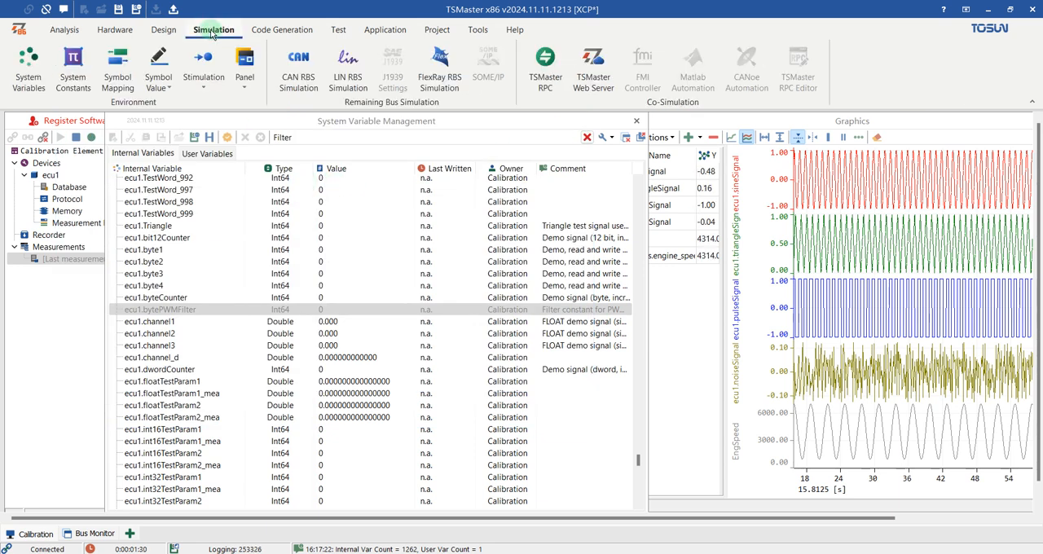
pyautogui.click(149, 155)
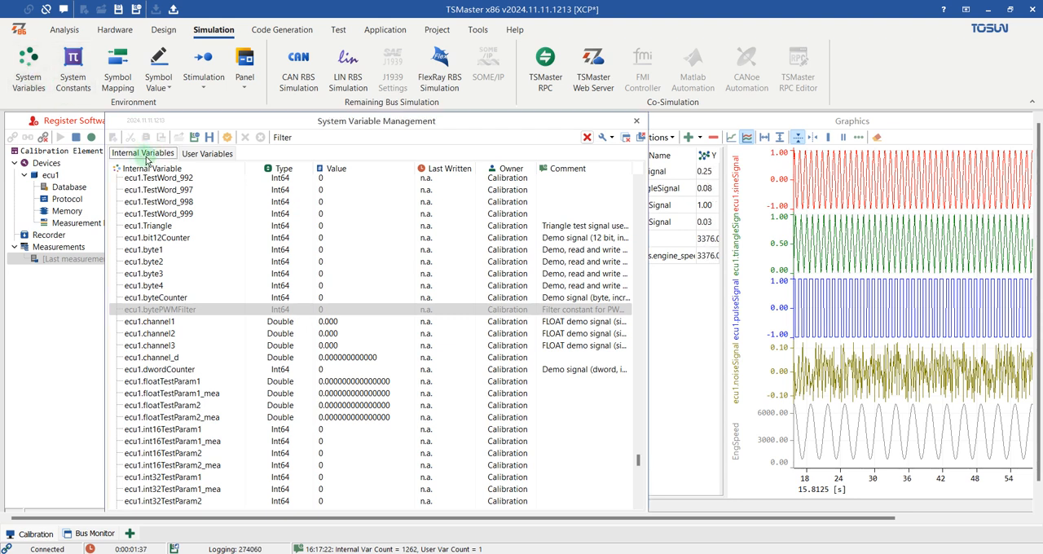
pyautogui.scroll(-2, 489, 232)
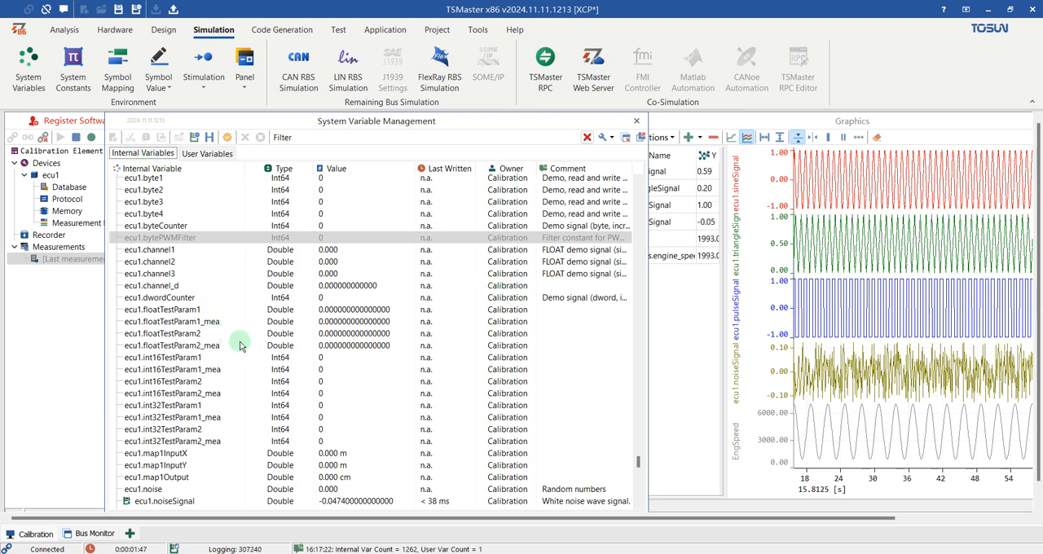
pyautogui.scroll(-4, 262, 356)
pyautogui.click(157, 358)
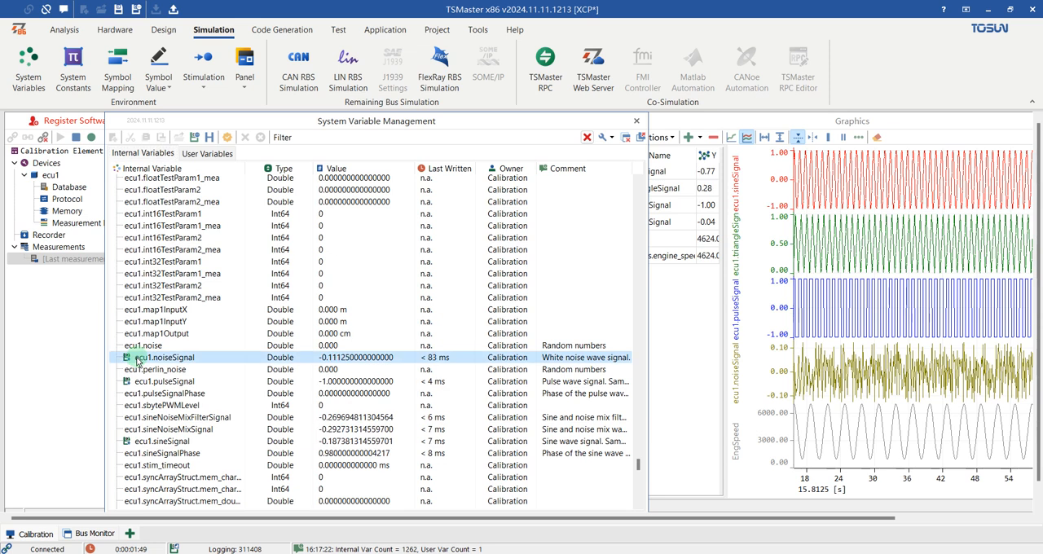
pyautogui.scroll(-2, 128, 361)
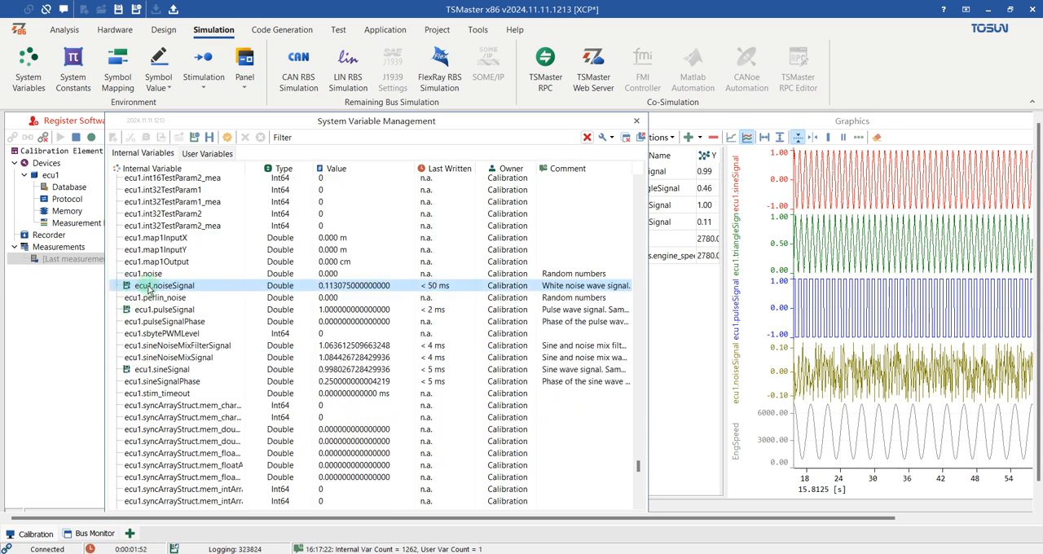
# - View the Enable Logging and Disable Logging options of ecu1.noiseSignal without changing them, and close System Variable Management
pyautogui.rightClick(153, 289)
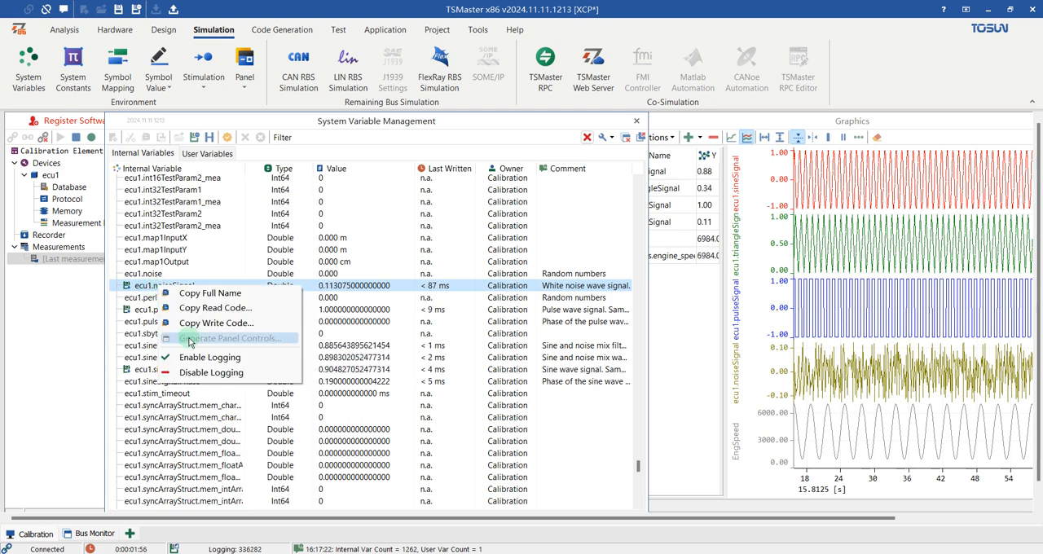
pyautogui.click(137, 289)
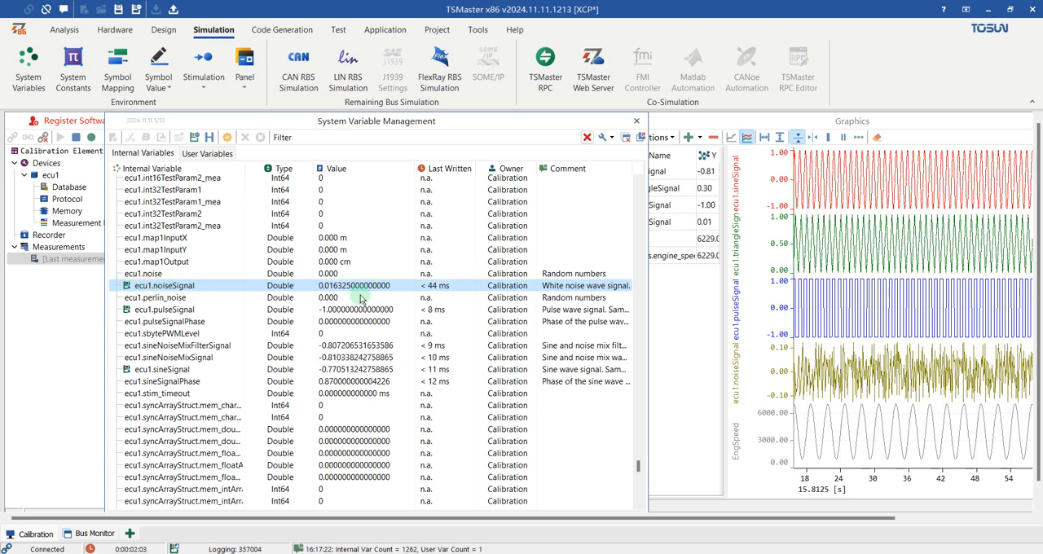
pyautogui.rightClick(159, 287)
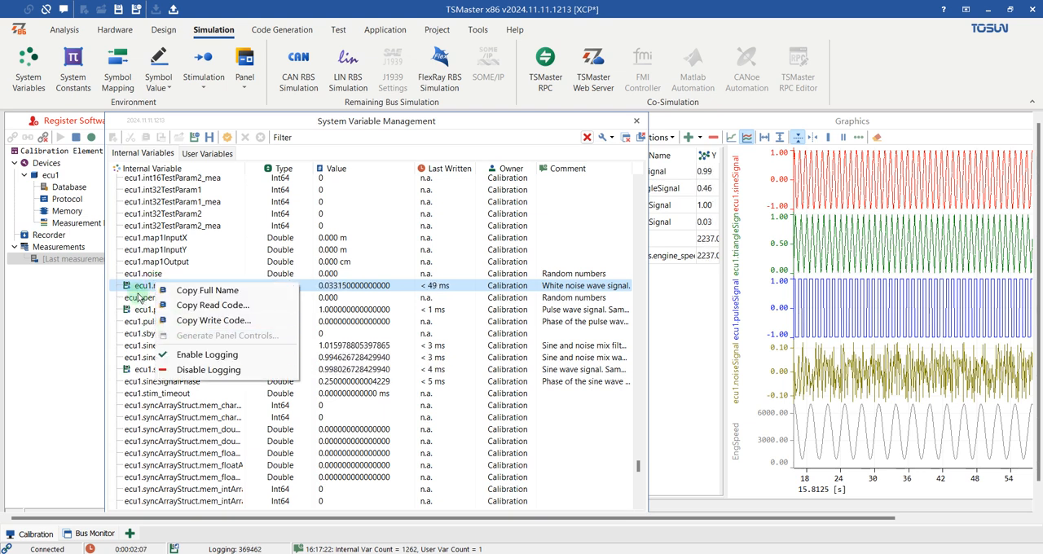
pyautogui.click(149, 289)
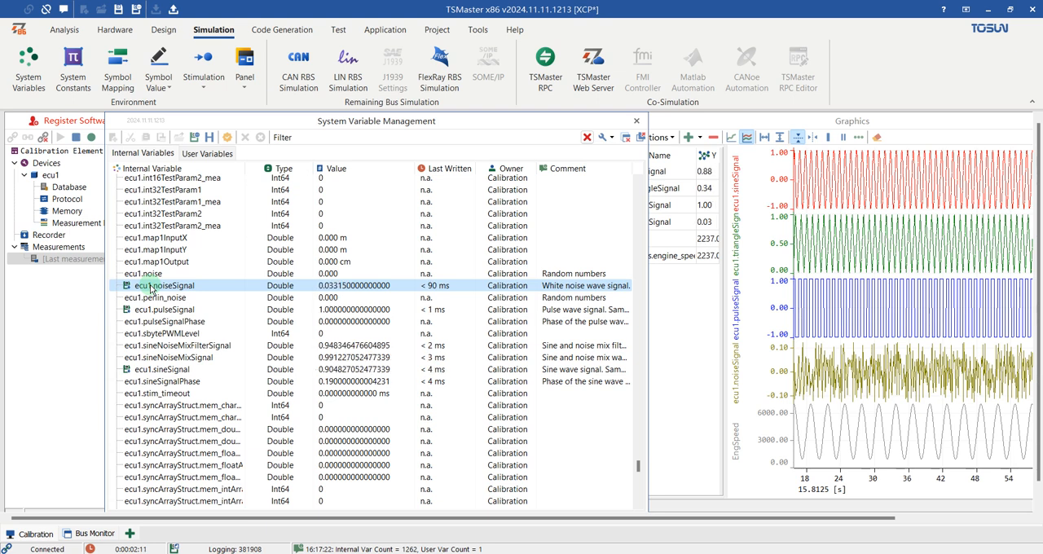
pyautogui.click(635, 120)
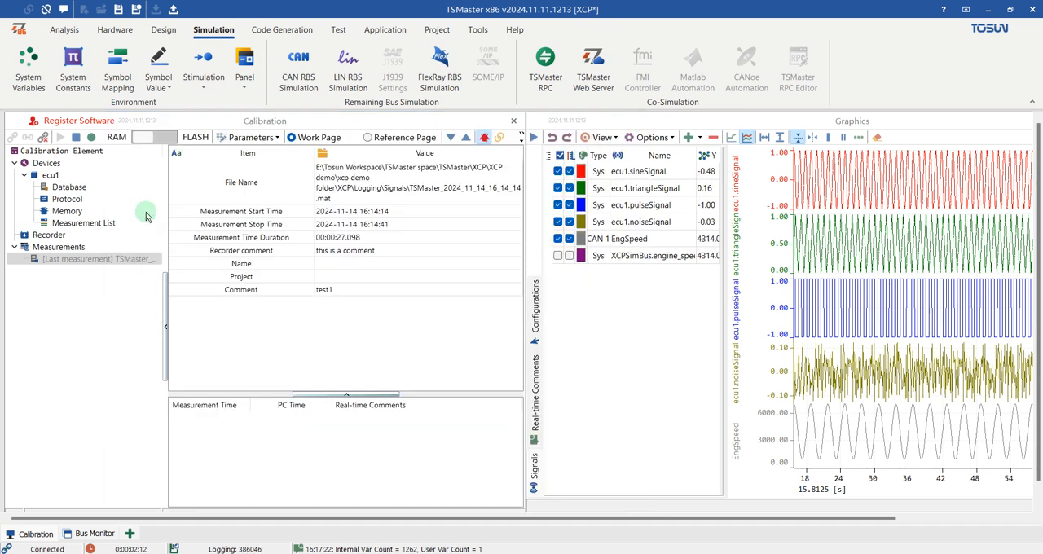
# - Reopen the Bus Logging window, stop the running application, select the newest BLF file and widen the File Name column
pyautogui.click(63, 29)
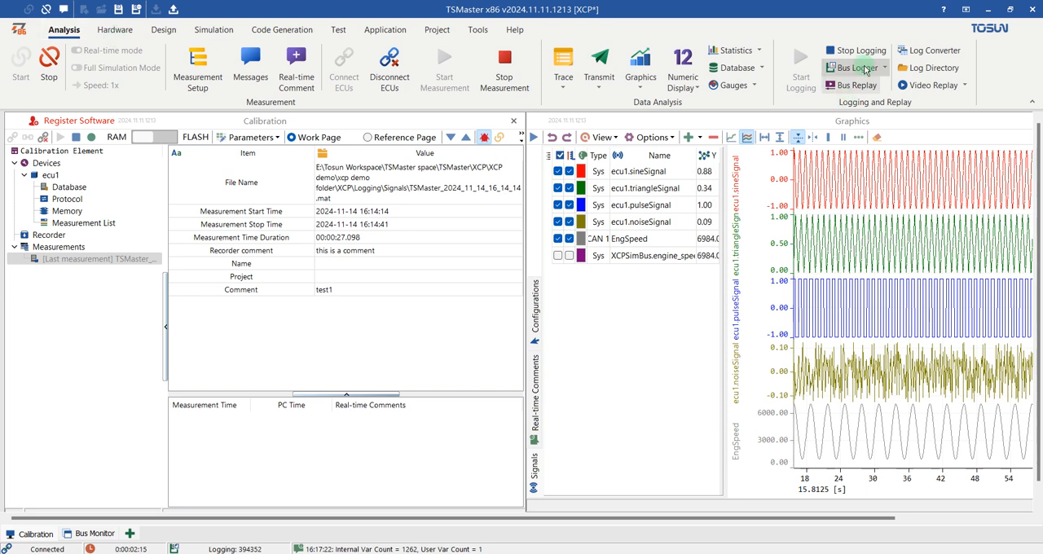
pyautogui.click(866, 69)
pyautogui.click(870, 86)
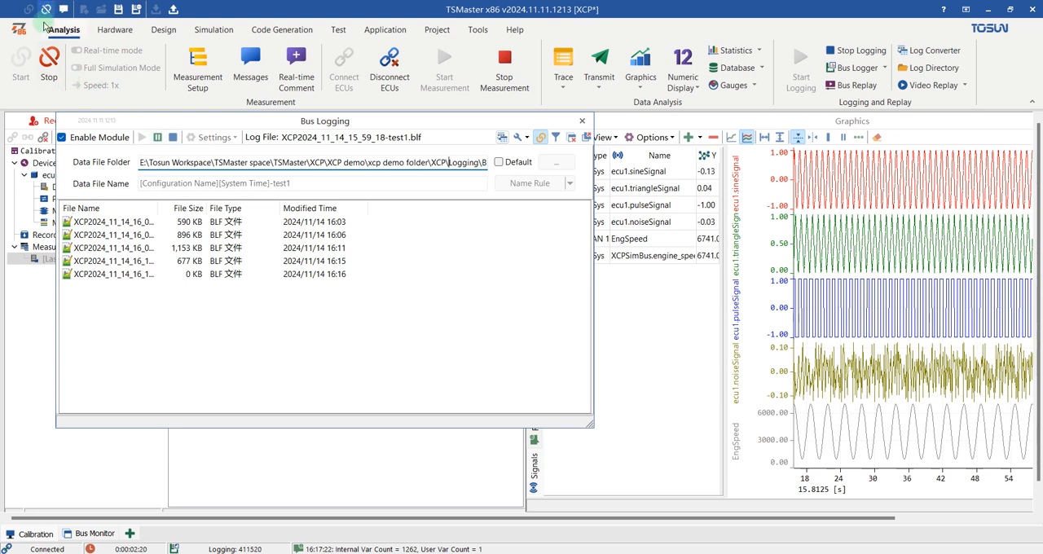
pyautogui.click(49, 65)
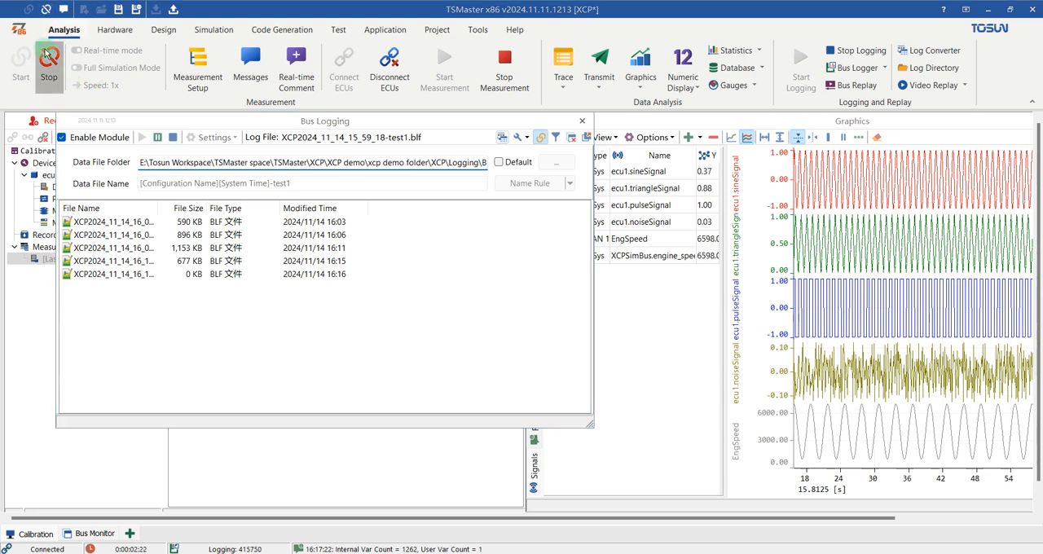
pyautogui.click(181, 277)
pyautogui.moveTo(158, 208); pyautogui.dragTo(236, 209)
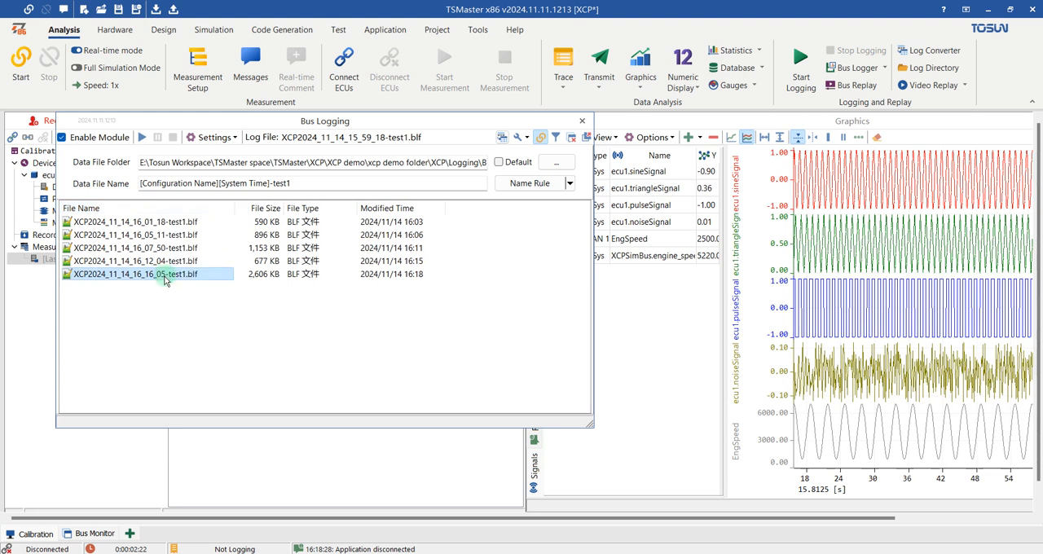
# - Clear all signal data from the graphics and replay the log file XCP2024_11_14_16_16_05-test1.blf
pyautogui.click(941, 188)
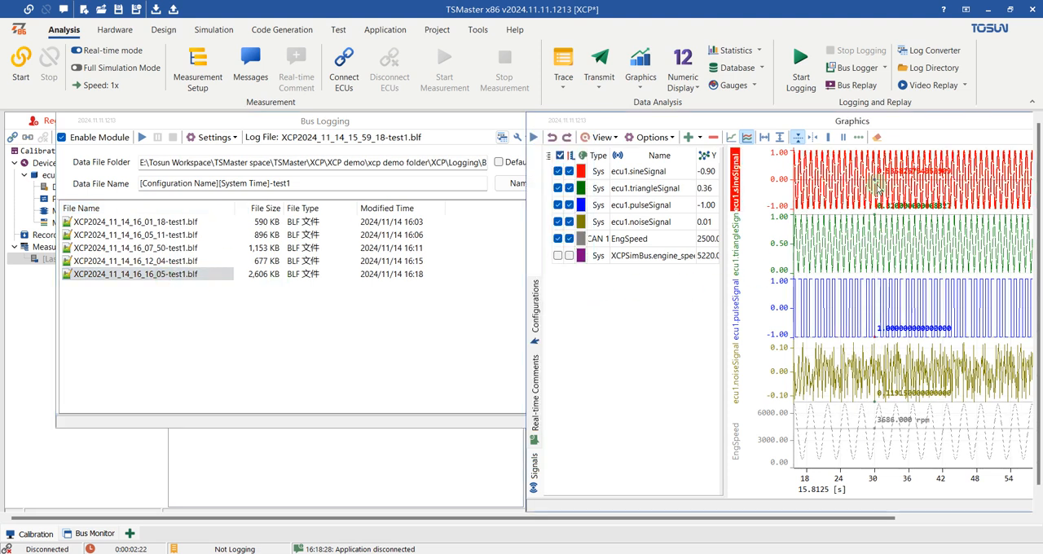
pyautogui.click(877, 139)
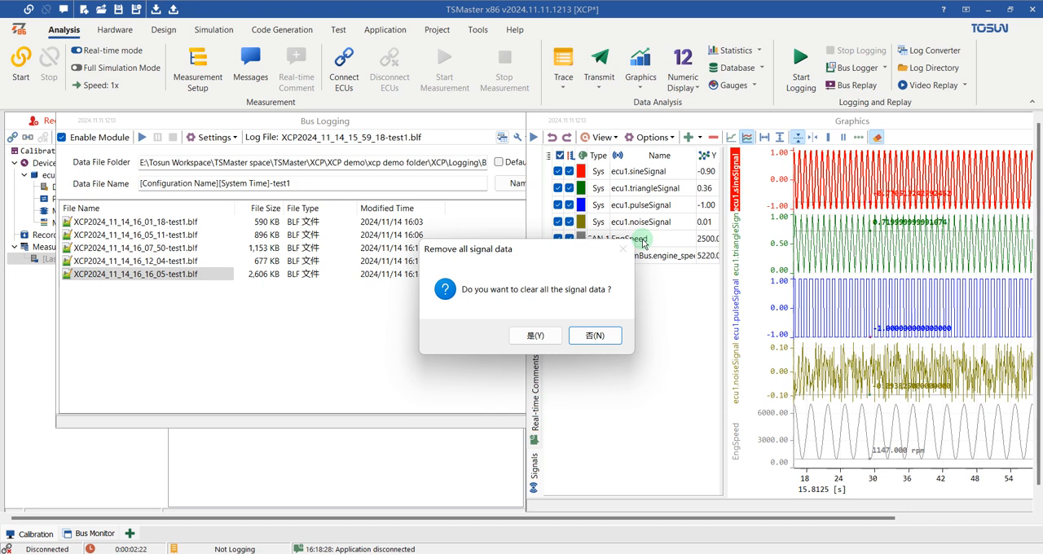
pyautogui.click(535, 337)
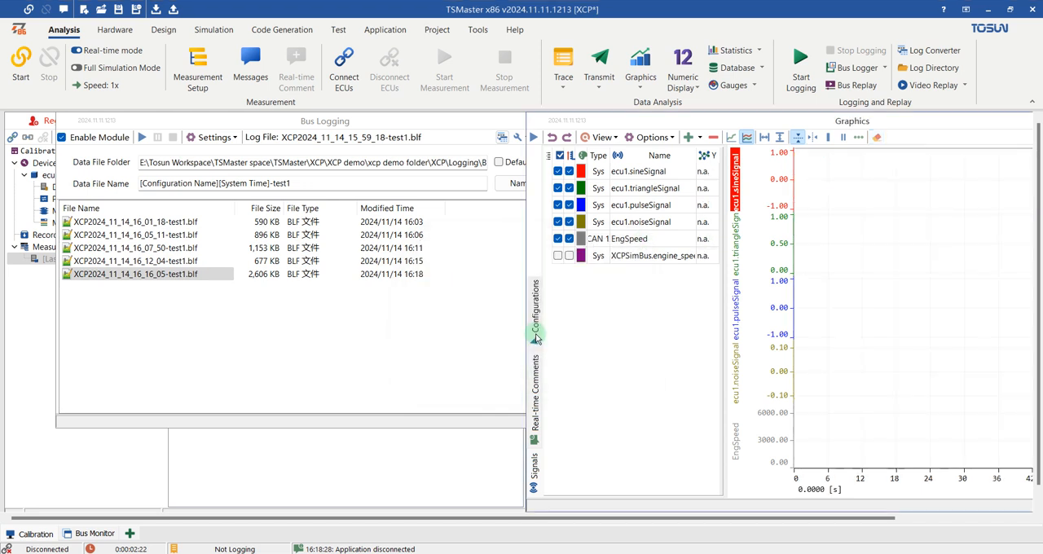
pyautogui.rightClick(157, 278)
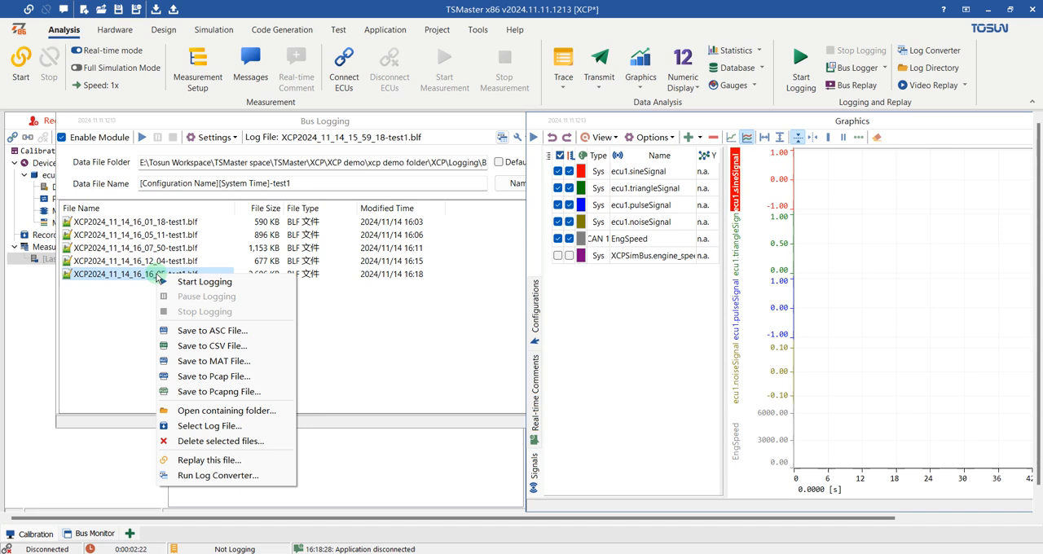
pyautogui.click(200, 460)
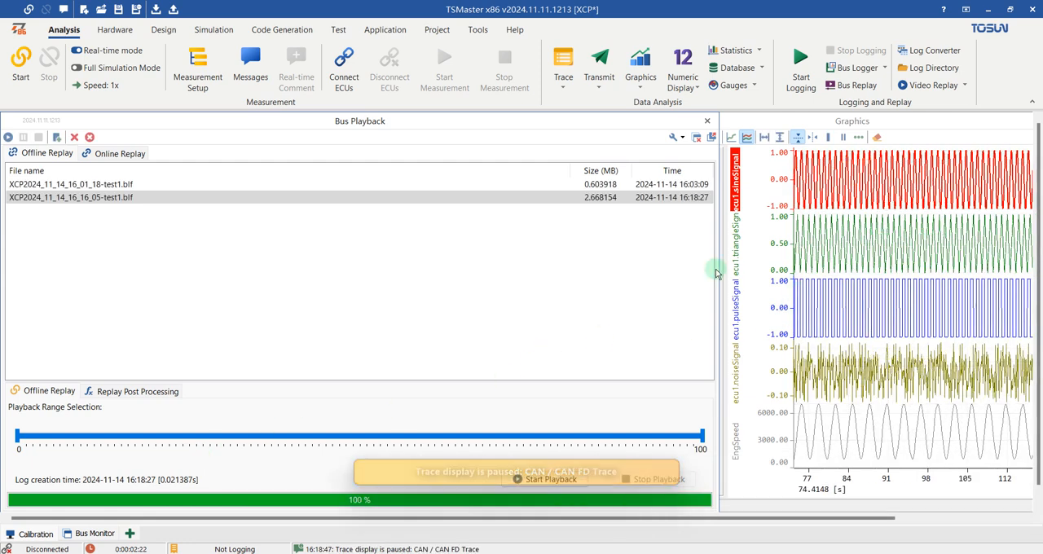
# - Maximize the Graphics window and examine the replayed ECU and CAN curves over a wider time range, highlighting EngSpeed and ecu1.noiseSignal
pyautogui.doubleClick(883, 118)
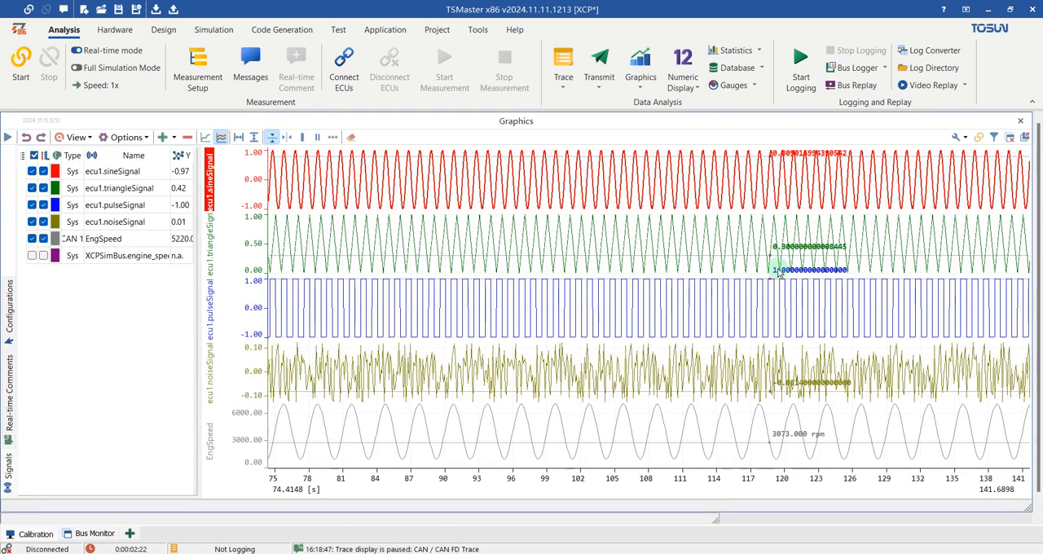
pyautogui.scroll(-3, 603, 277)
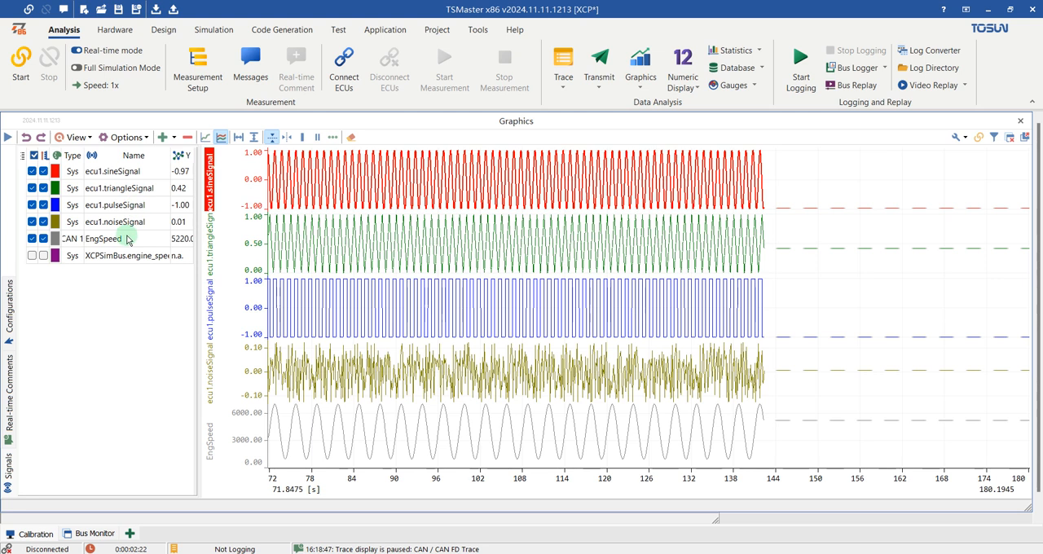
pyautogui.moveTo(387, 378); pyautogui.dragTo(496, 436)
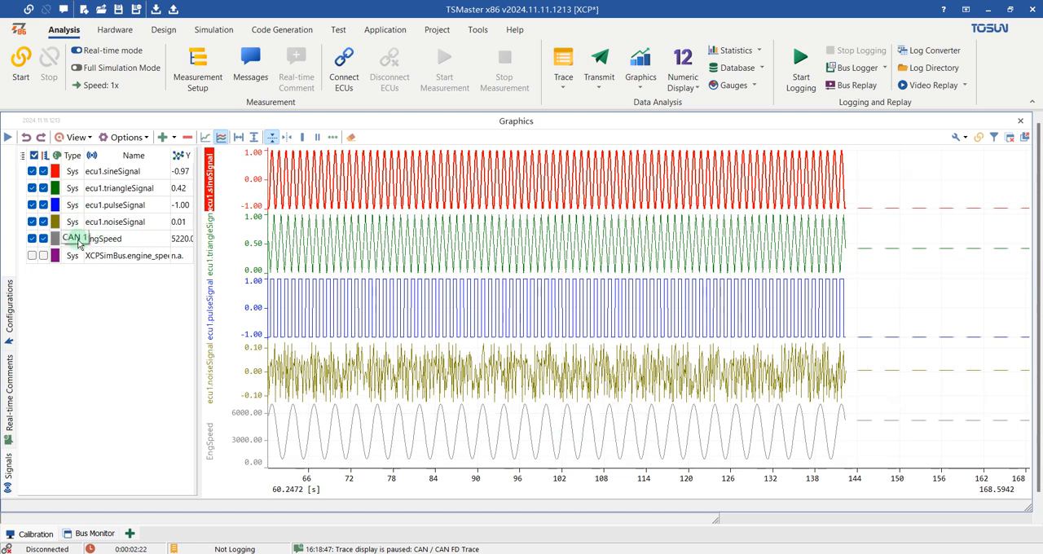
pyautogui.moveTo(640, 341); pyautogui.dragTo(723, 341)
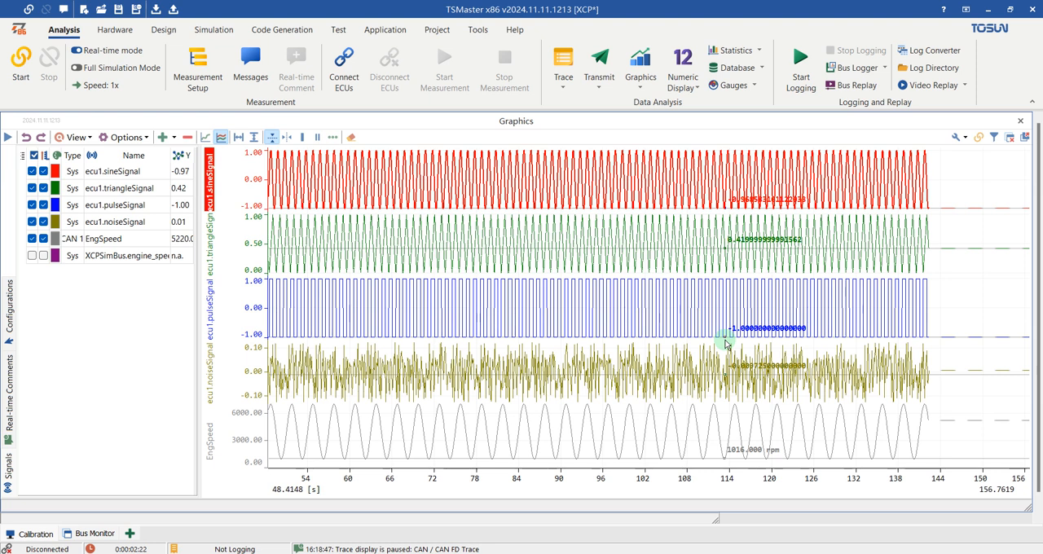
pyautogui.click(114, 239)
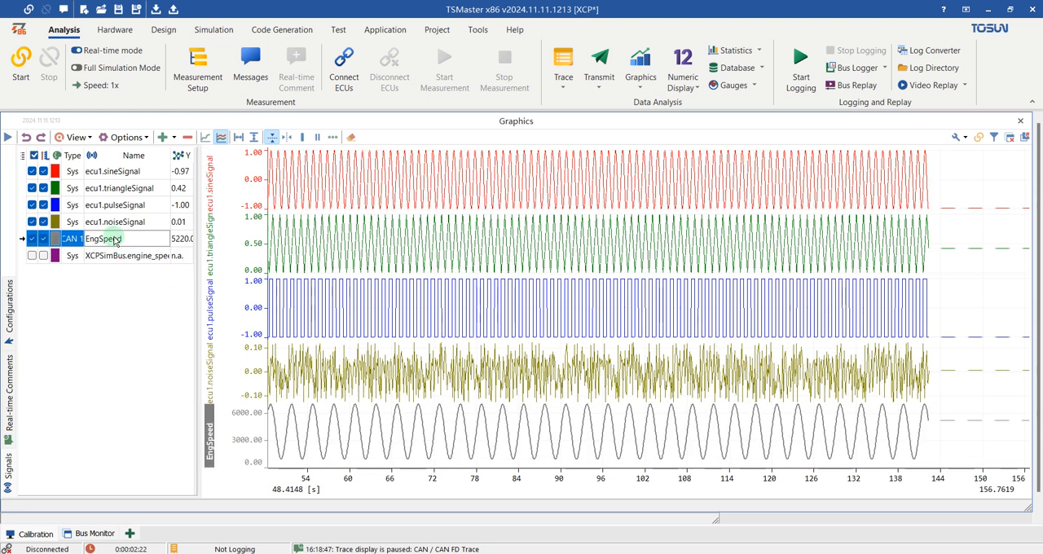
pyautogui.click(116, 219)
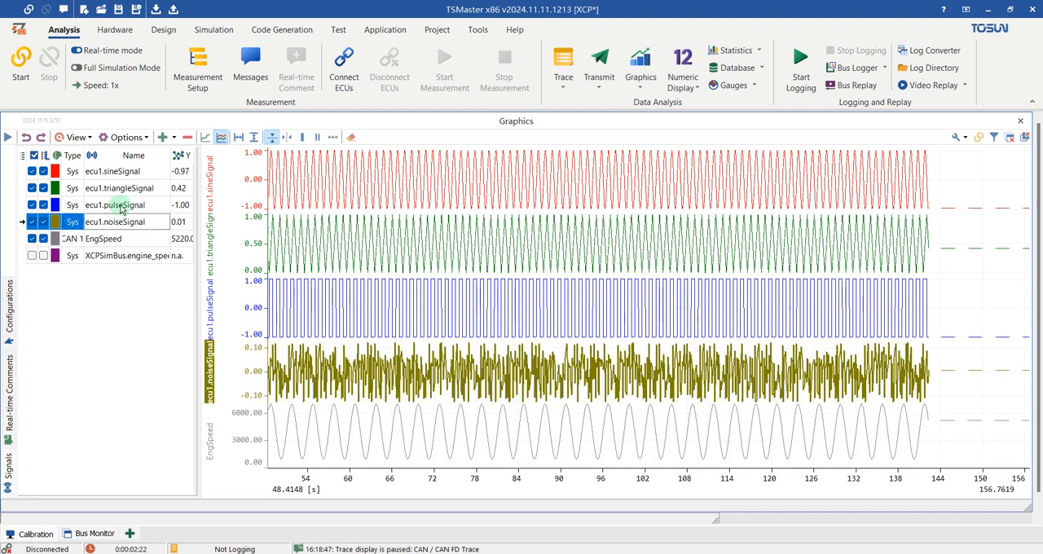